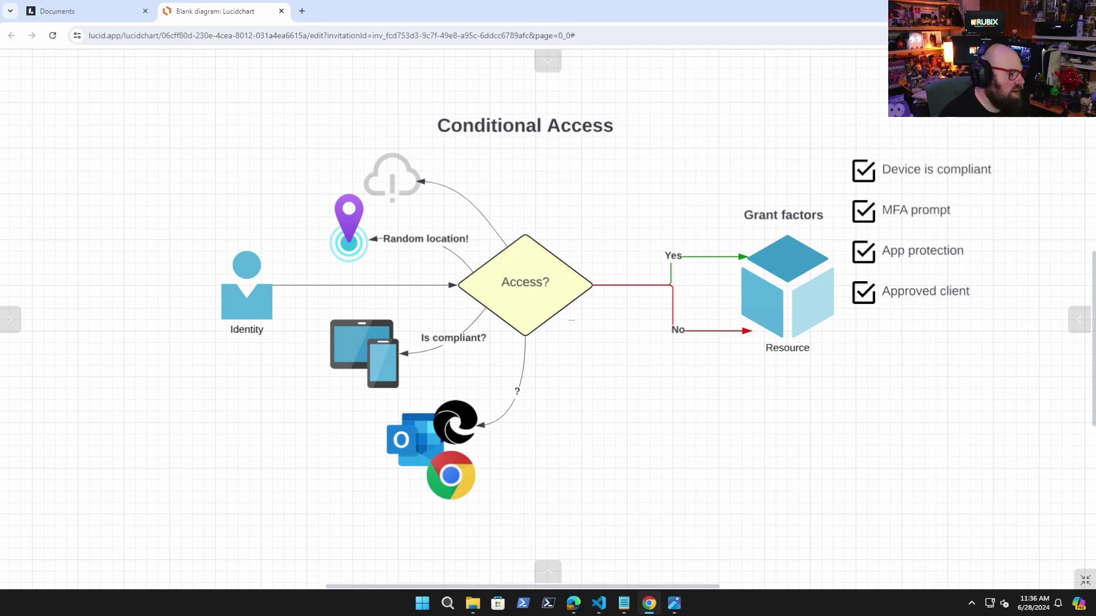
# Step: Select the tablet and phone image in the Intune device-compliance diagram
pyautogui.click(350, 342)
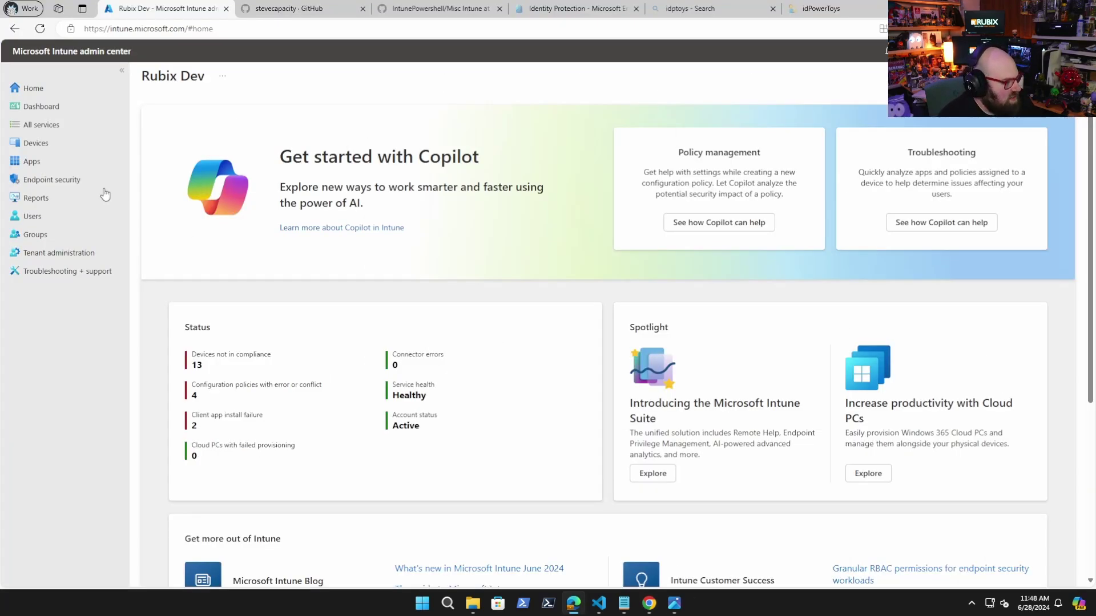
# Step: Open the Devices overview and browse the list of Windows devices
pyautogui.click(80, 143)
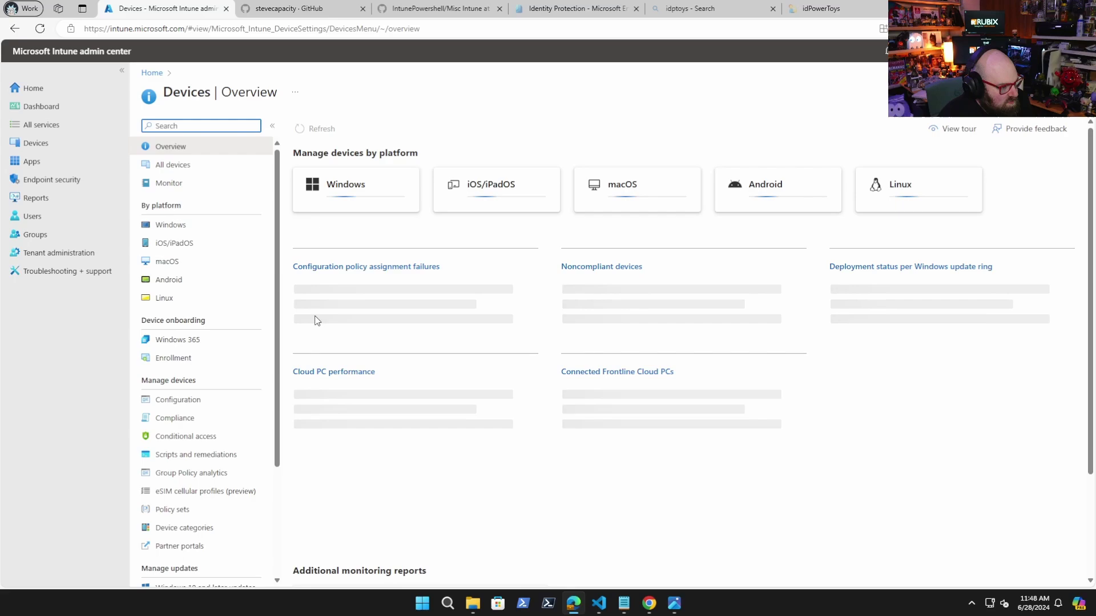
pyautogui.click(347, 190)
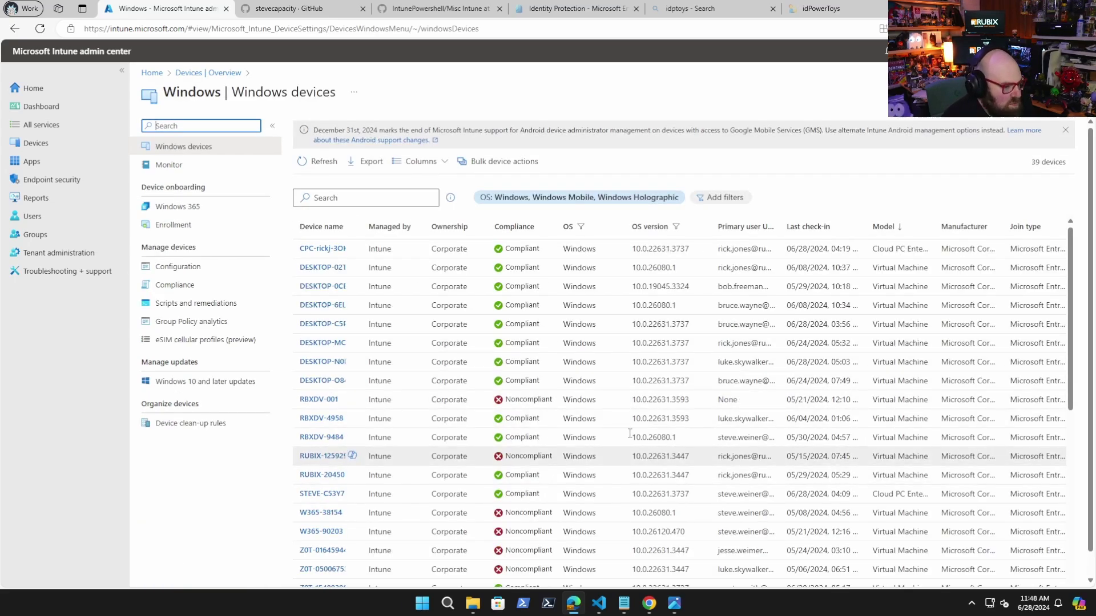
pyautogui.scroll(-4, 630, 434)
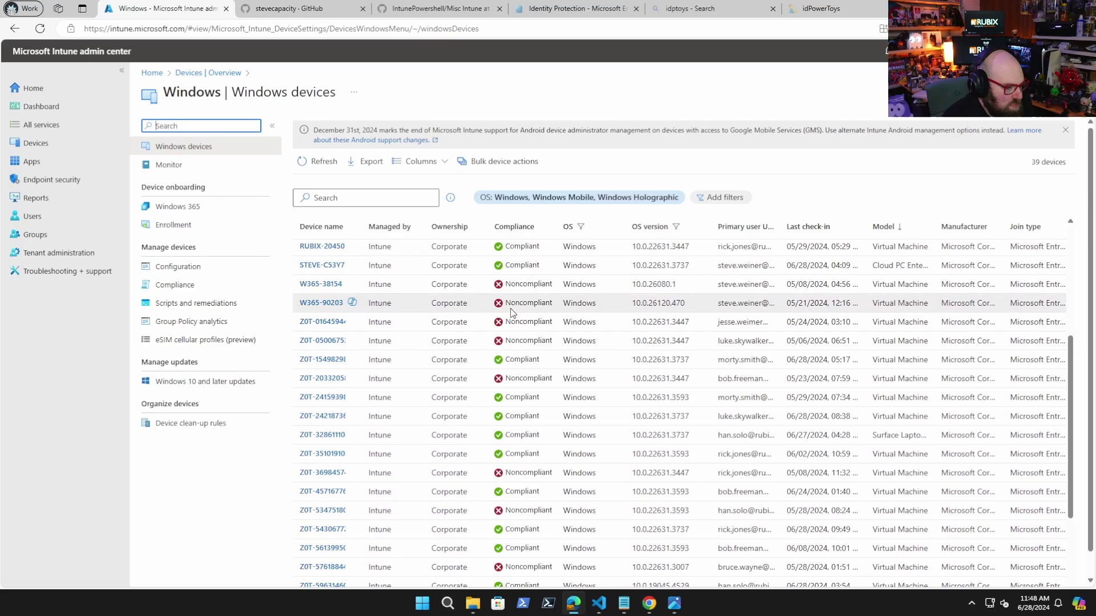
pyautogui.scroll(4, 512, 313)
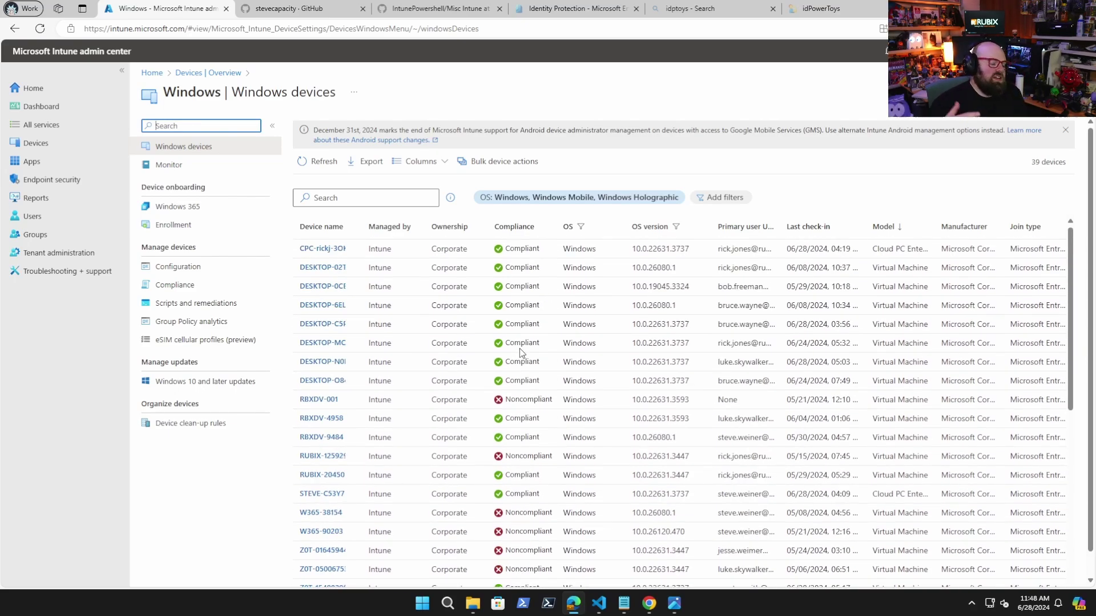
pyautogui.scroll(-1, 499, 375)
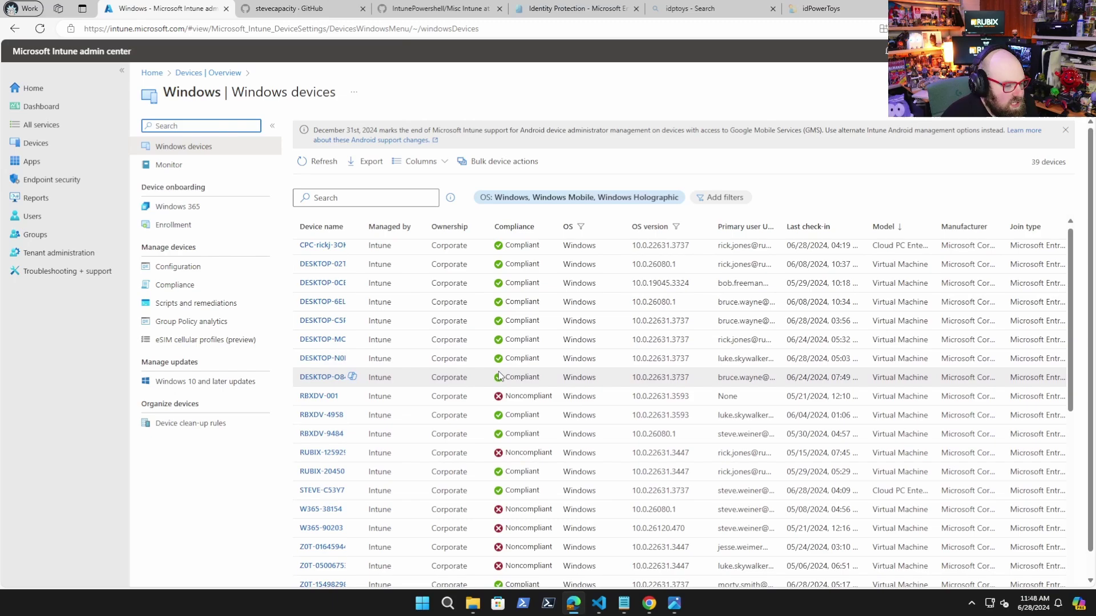
pyautogui.scroll(1, 581, 271)
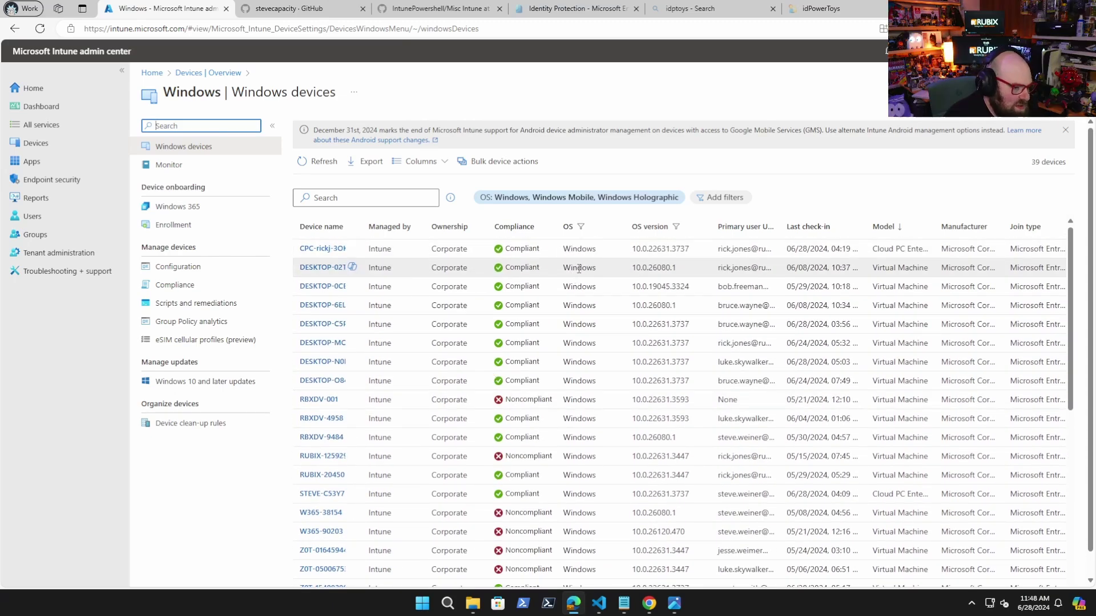
pyautogui.scroll(-5, 429, 305)
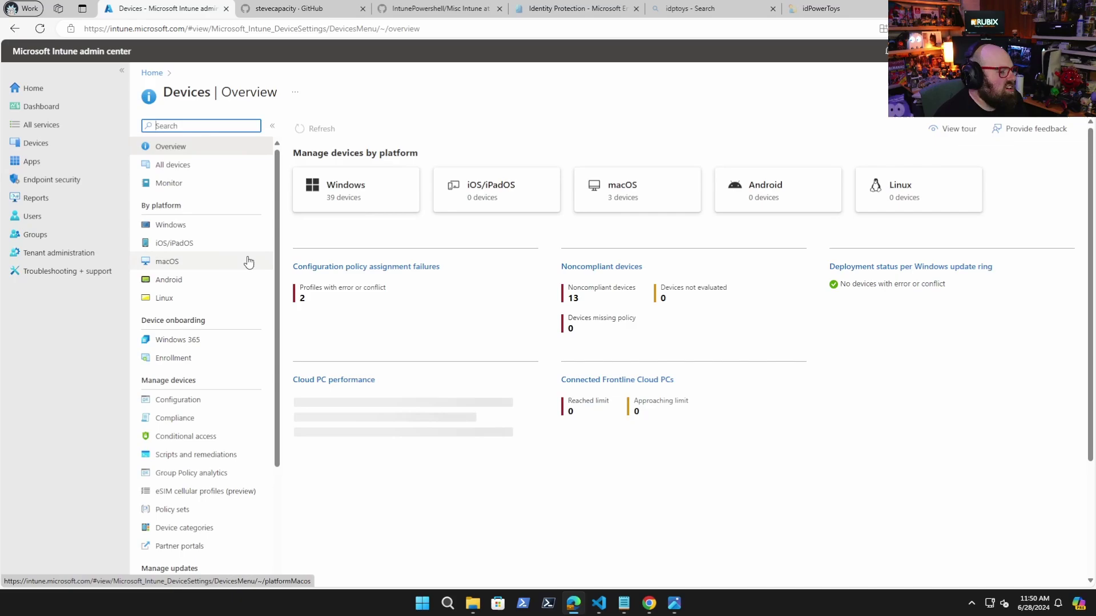
# Step: Create a new Conditional Access policy named 'Block all unmanaged devices'
pyautogui.click(214, 436)
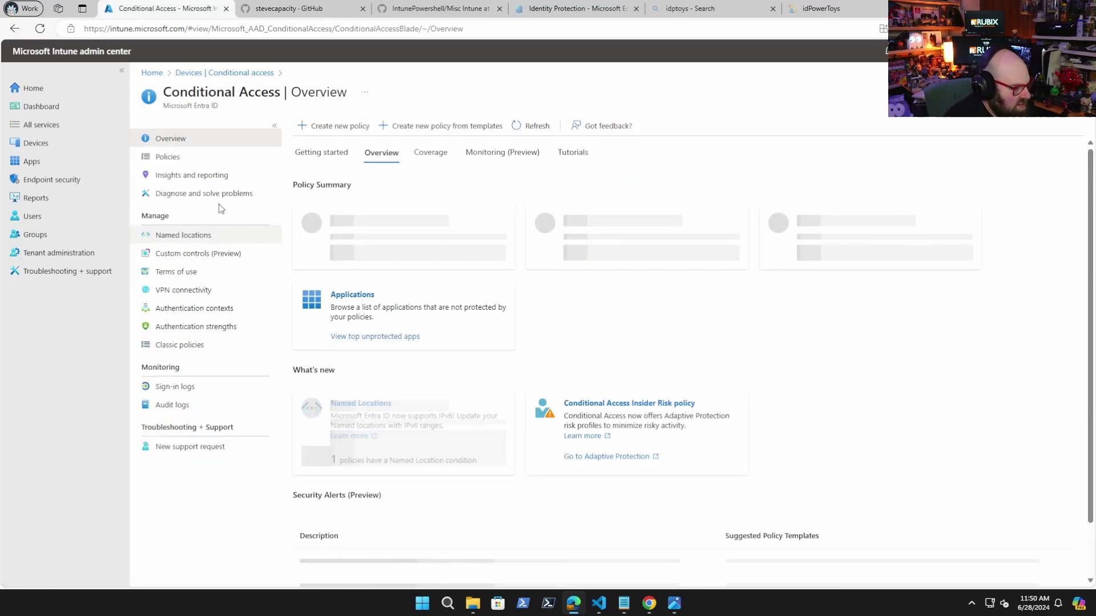
pyautogui.click(337, 127)
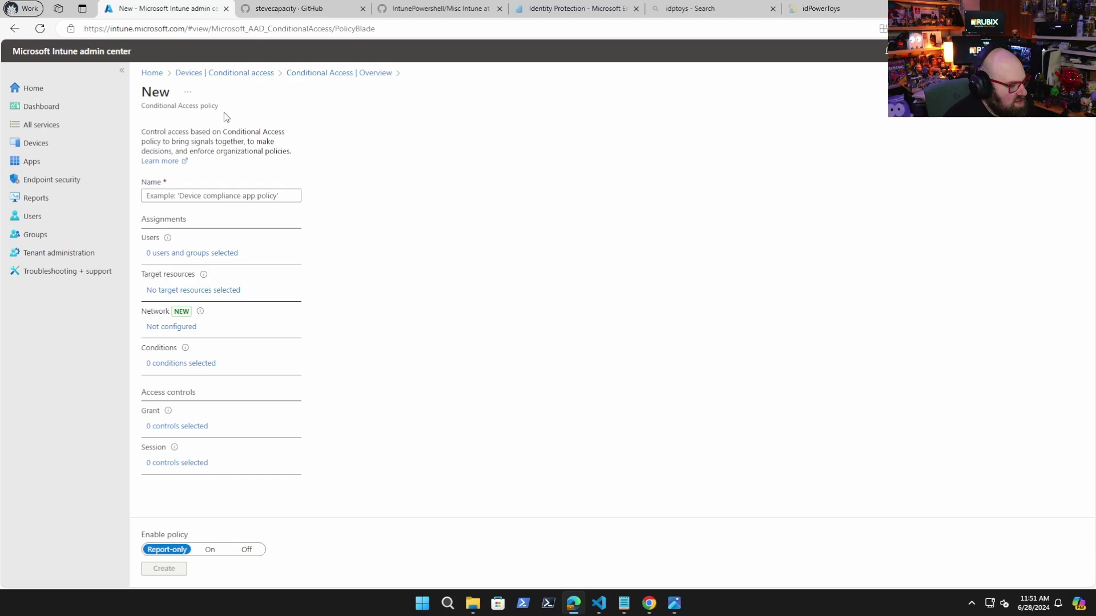
pyautogui.click(194, 196)
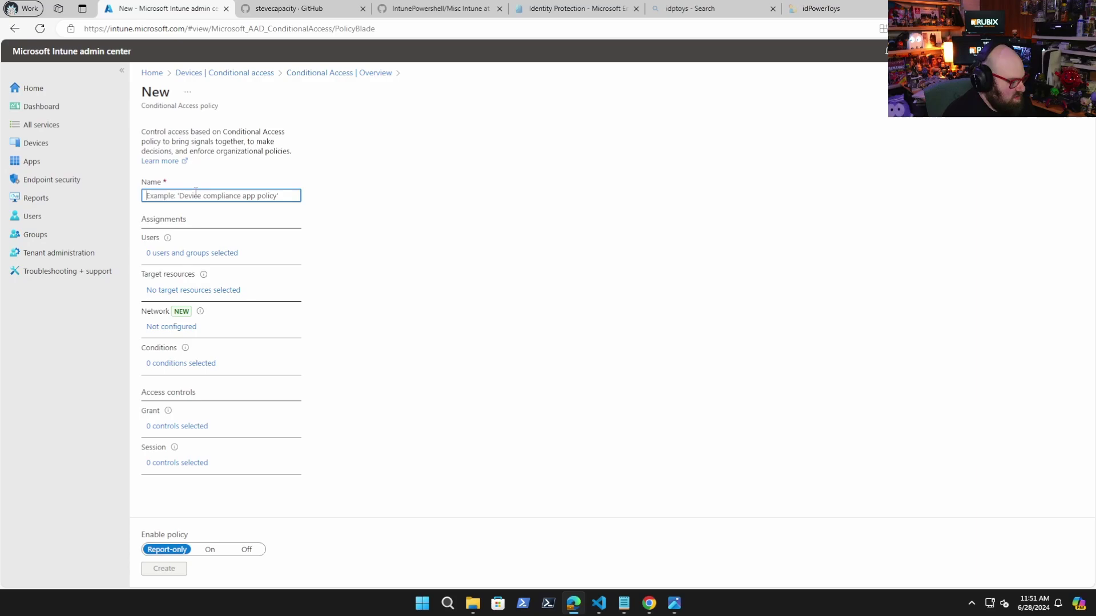
pyautogui.write('Block all unmanaged devices')
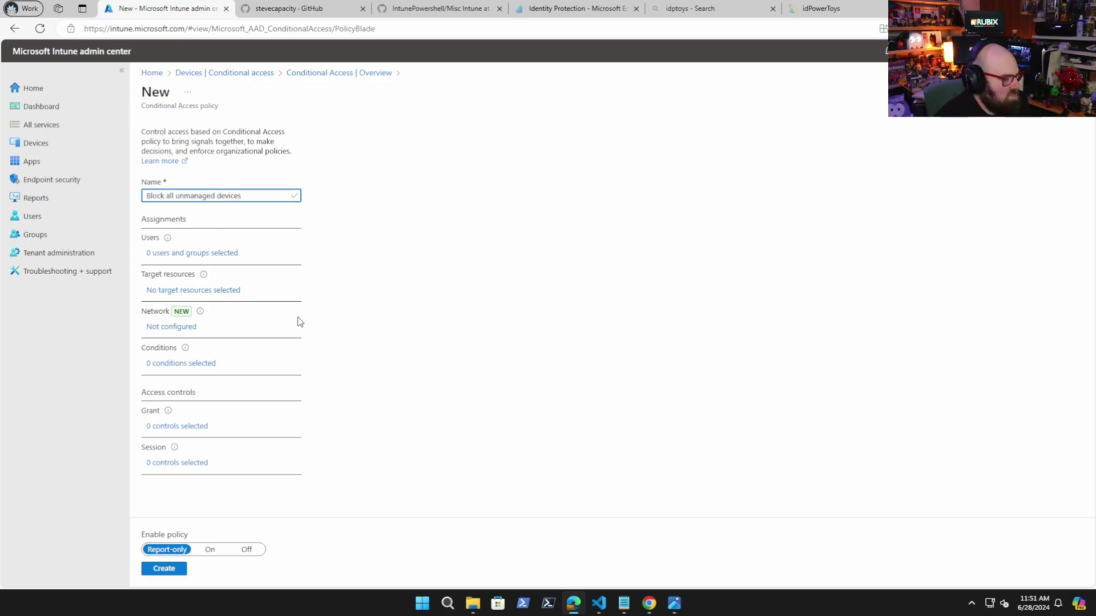
pyautogui.click(267, 282)
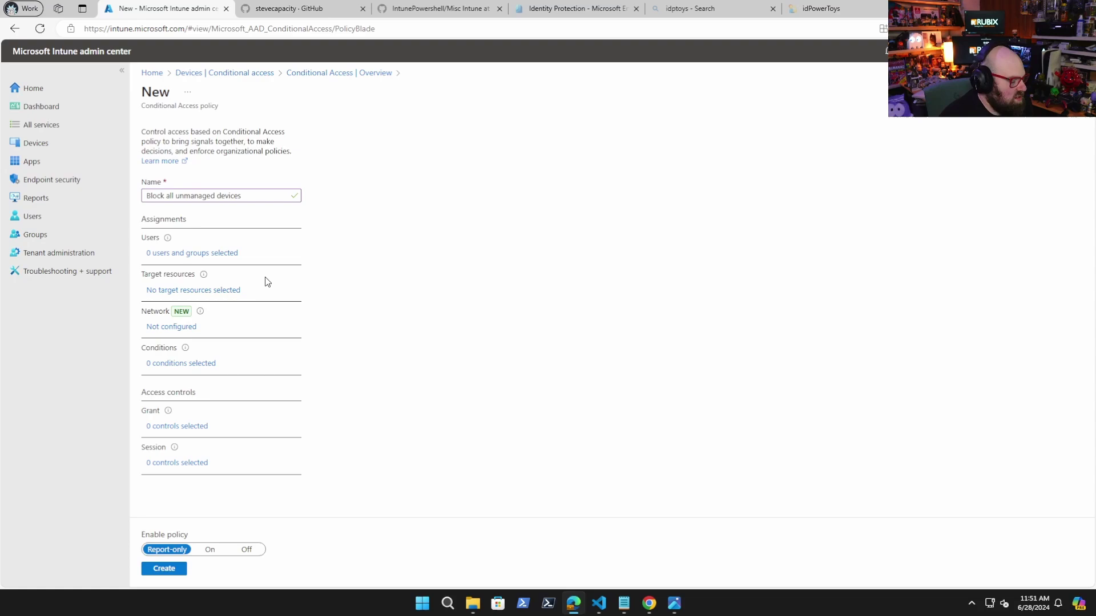
# Step: Assign the policy to All users, excluding the admin account found by searching its e-mail address
pyautogui.click(180, 254)
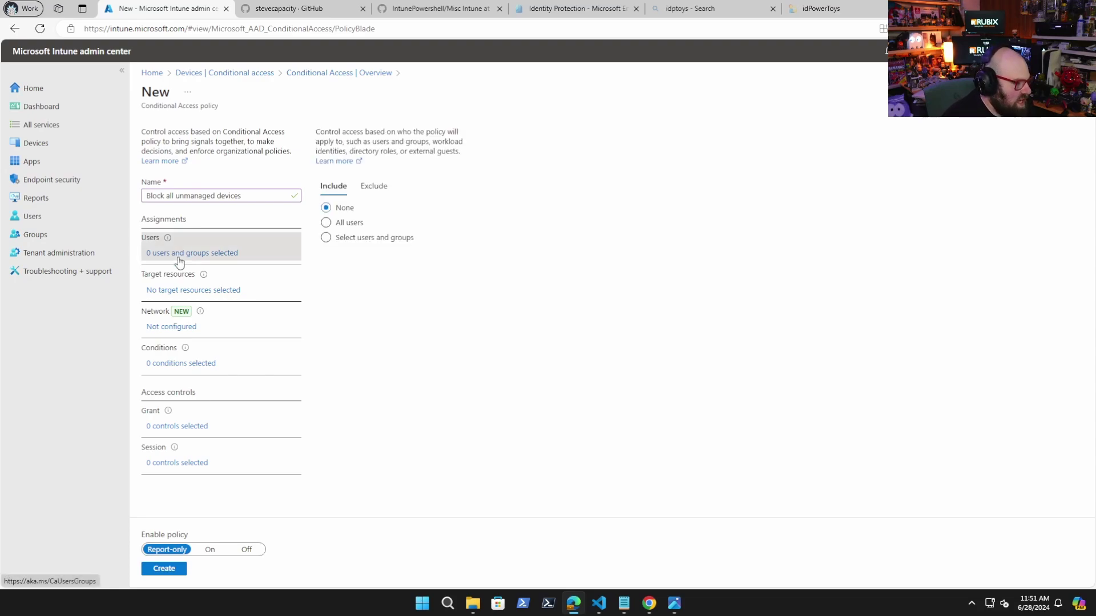
pyautogui.click(346, 220)
pyautogui.click(374, 186)
pyautogui.click(351, 273)
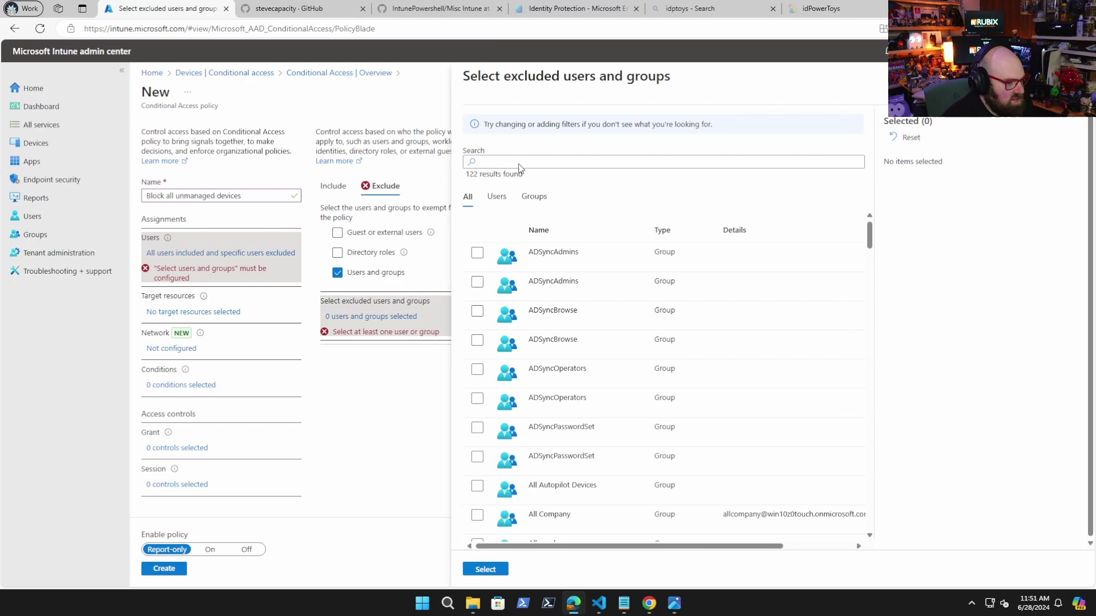
pyautogui.click(511, 163)
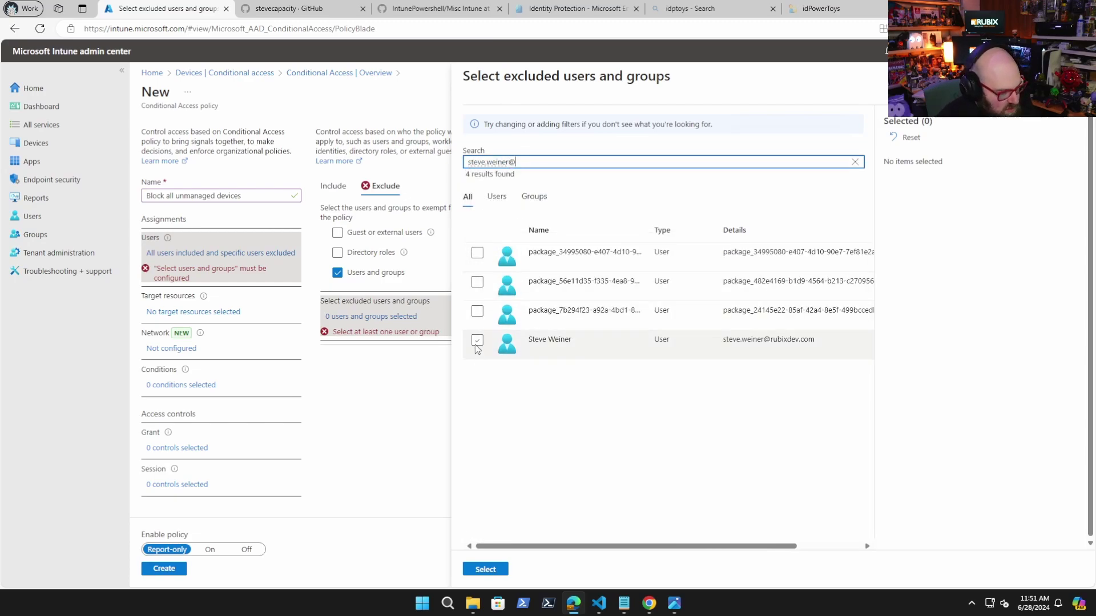
pyautogui.click(478, 340)
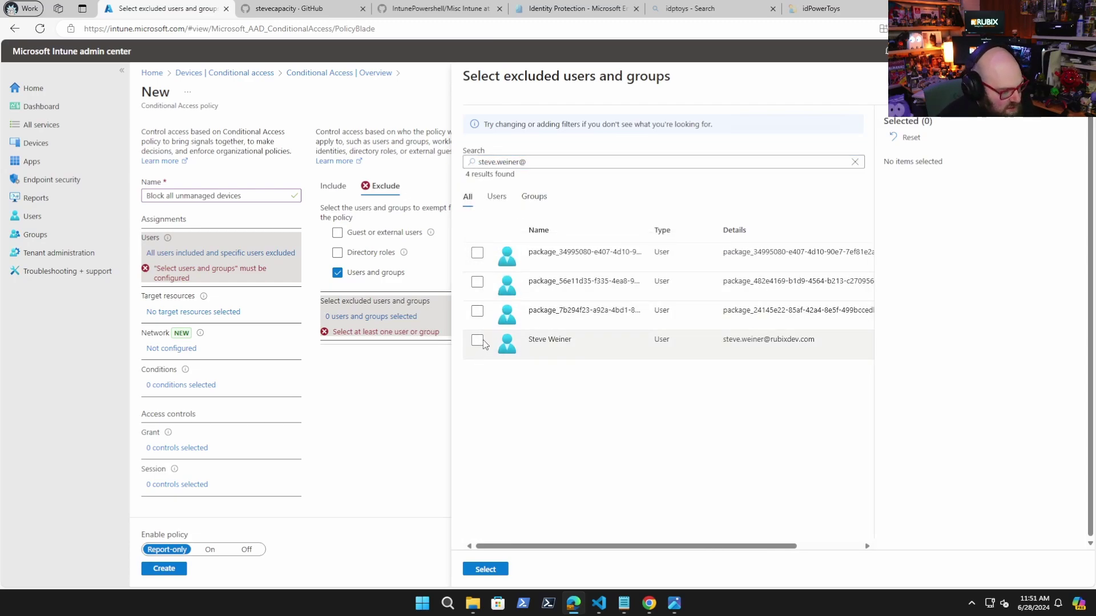
pyautogui.click(487, 570)
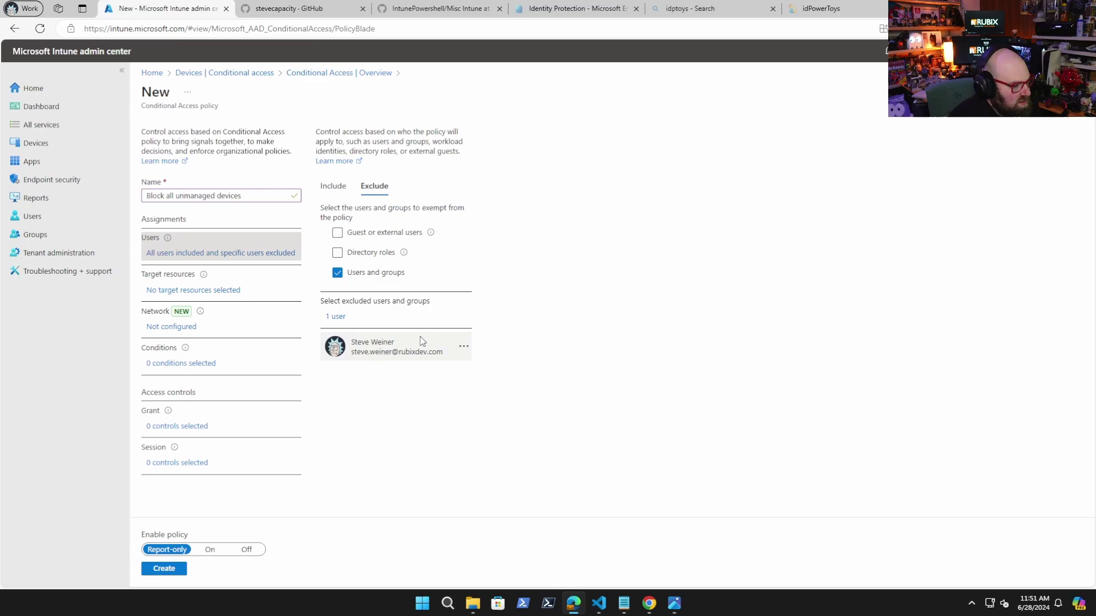
# Step: Set Office 365 as the policy's only target cloud app
pyautogui.click(193, 289)
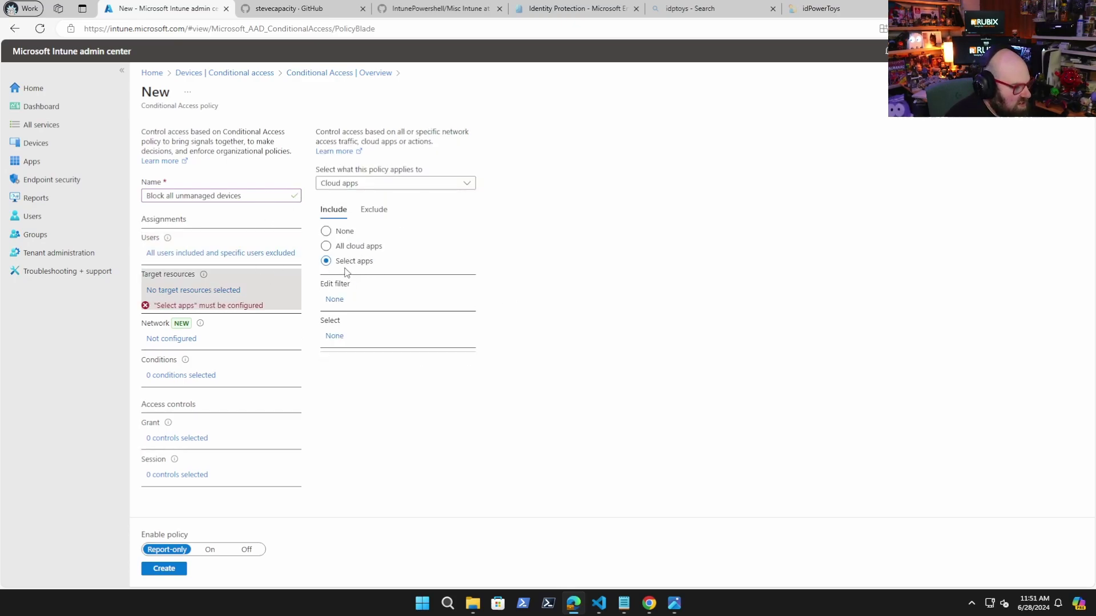
pyautogui.click(334, 336)
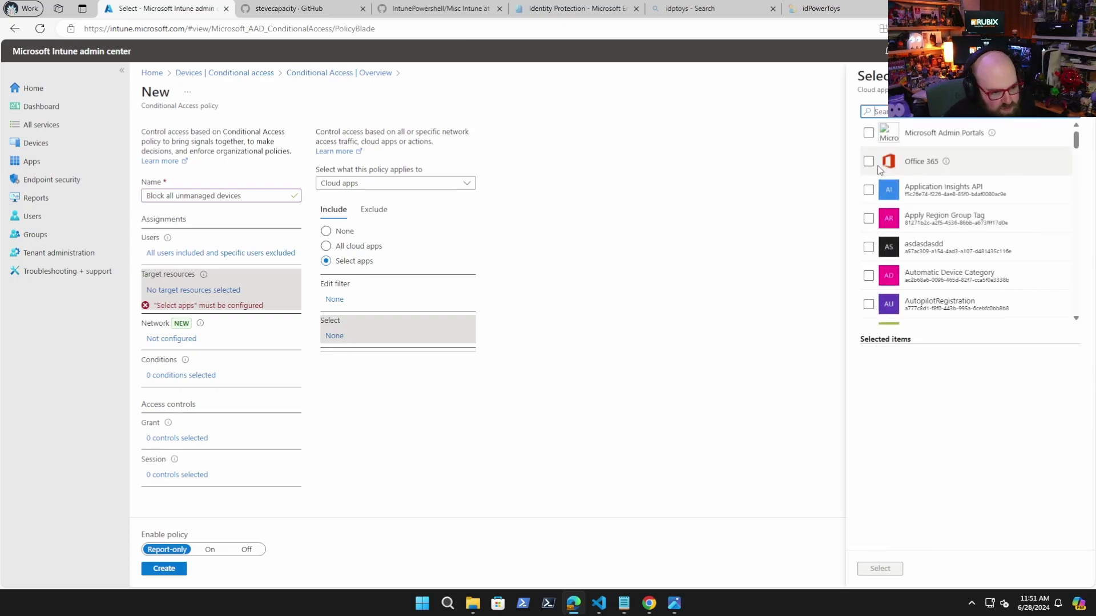
pyautogui.click(869, 163)
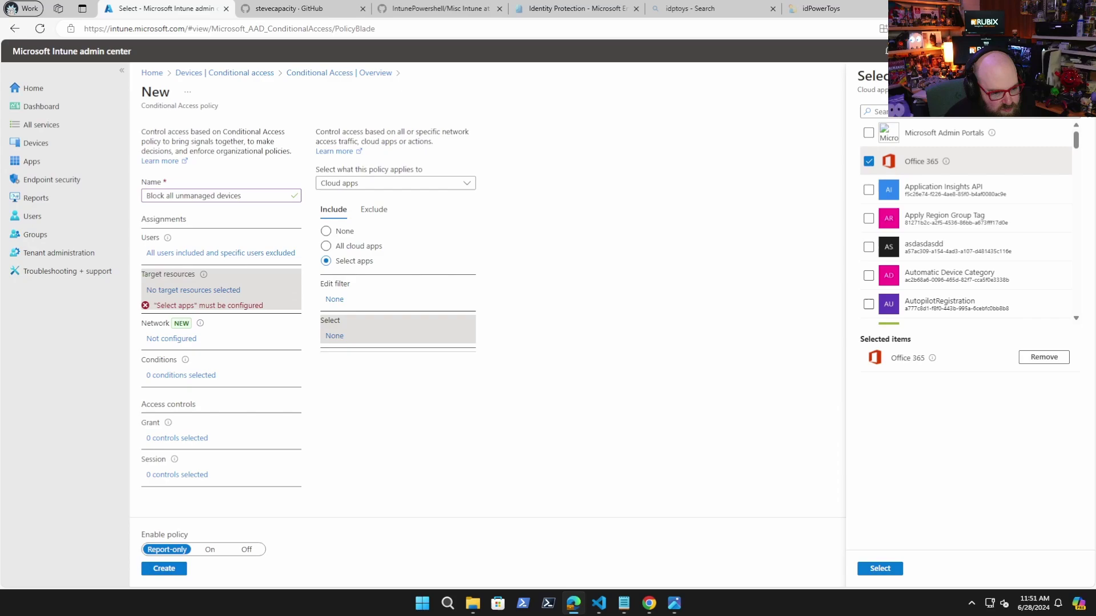
pyautogui.scroll(-2, 979, 236)
pyautogui.scroll(-2, 969, 306)
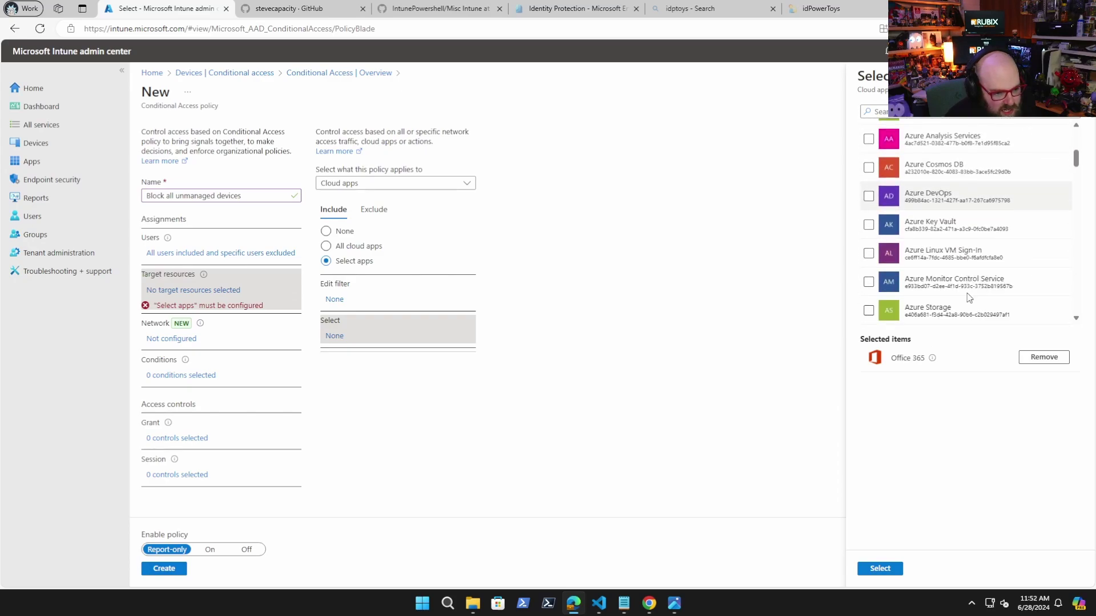
pyautogui.scroll(5, 965, 291)
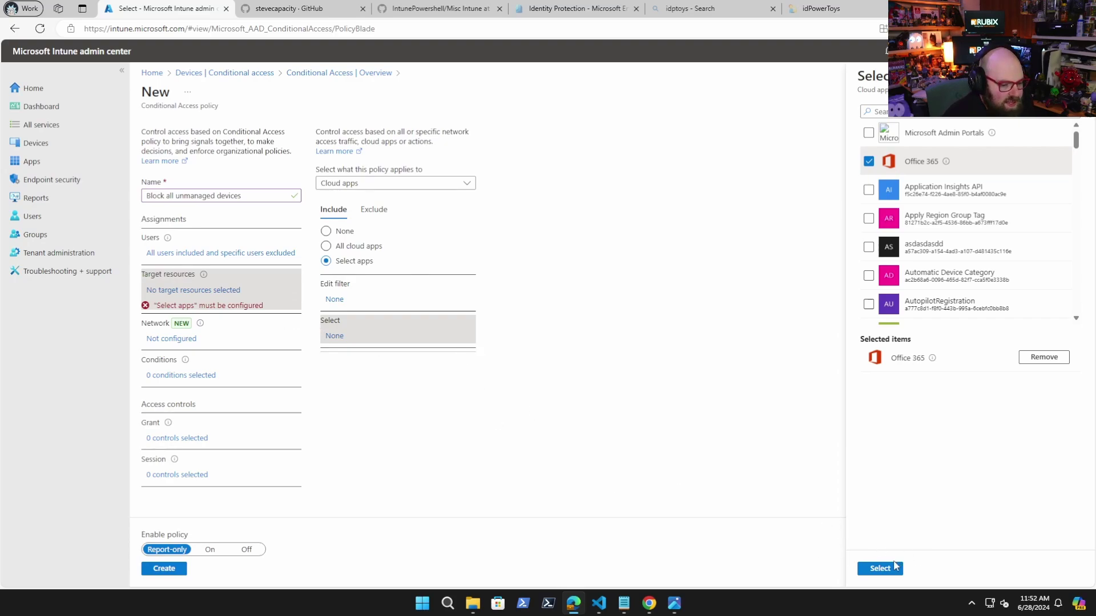
pyautogui.click(883, 570)
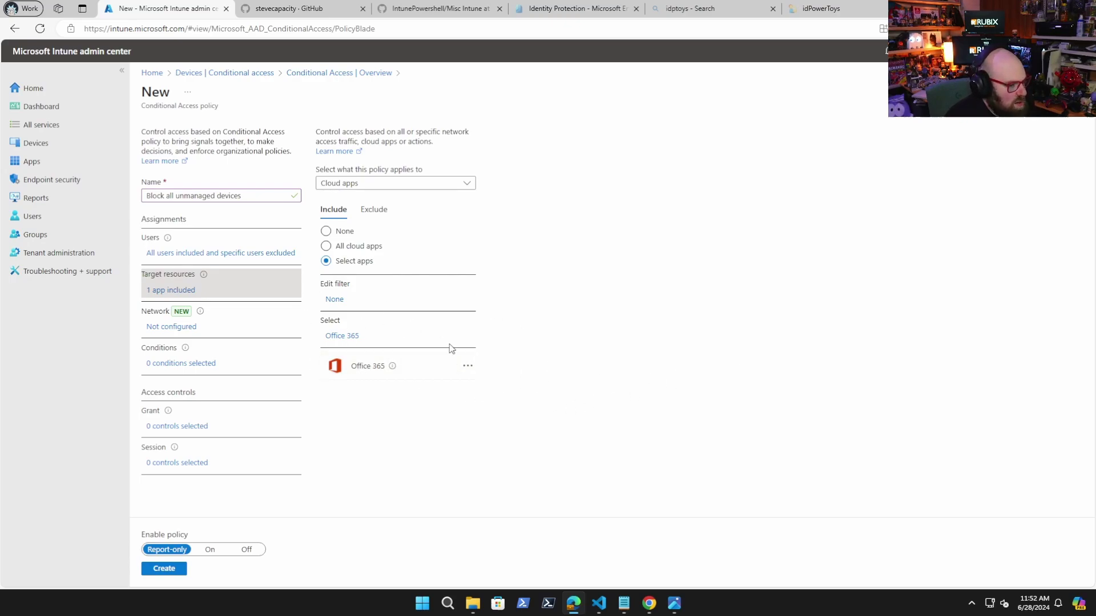
# Step: Turn on an Exclude device filter with the rule deviceOwnership Equals Company
pyautogui.click(182, 366)
pyautogui.scroll(-1, 407, 342)
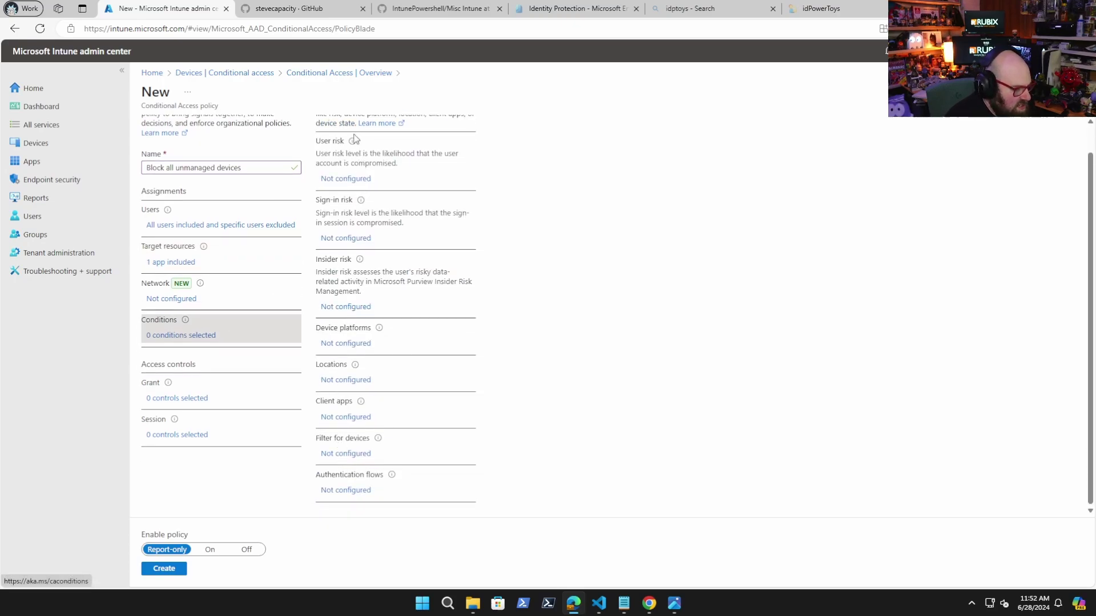
pyautogui.click(346, 454)
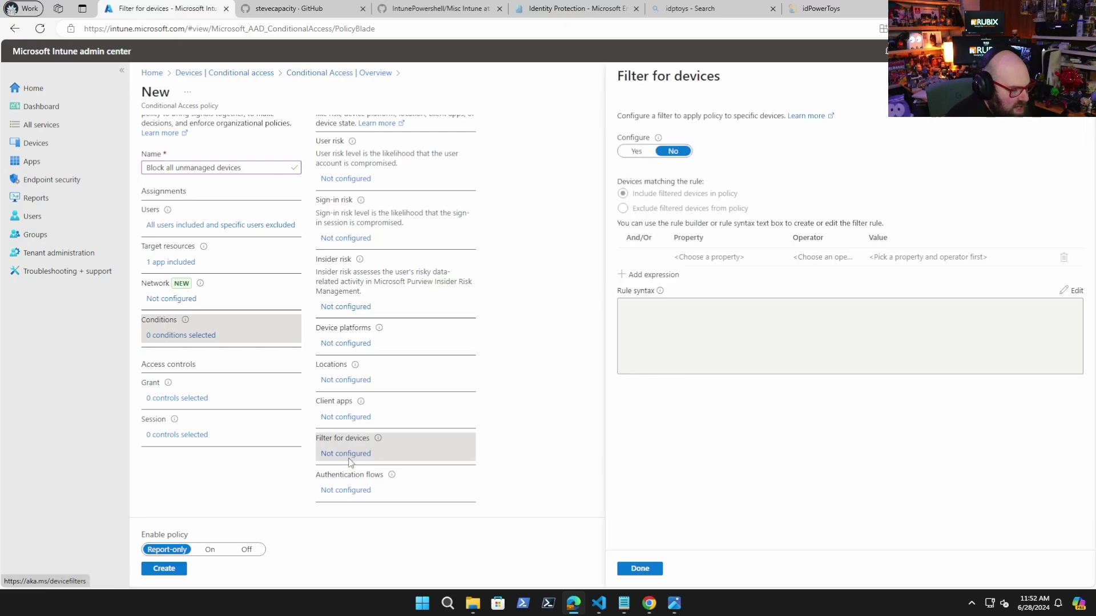
pyautogui.click(636, 151)
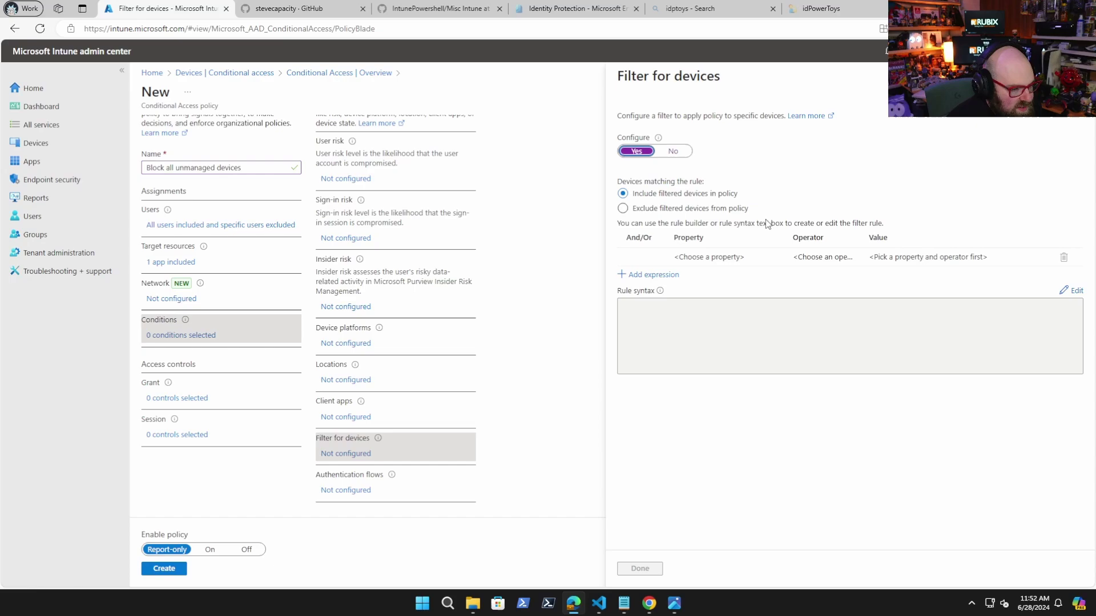
pyautogui.click(734, 258)
pyautogui.click(699, 332)
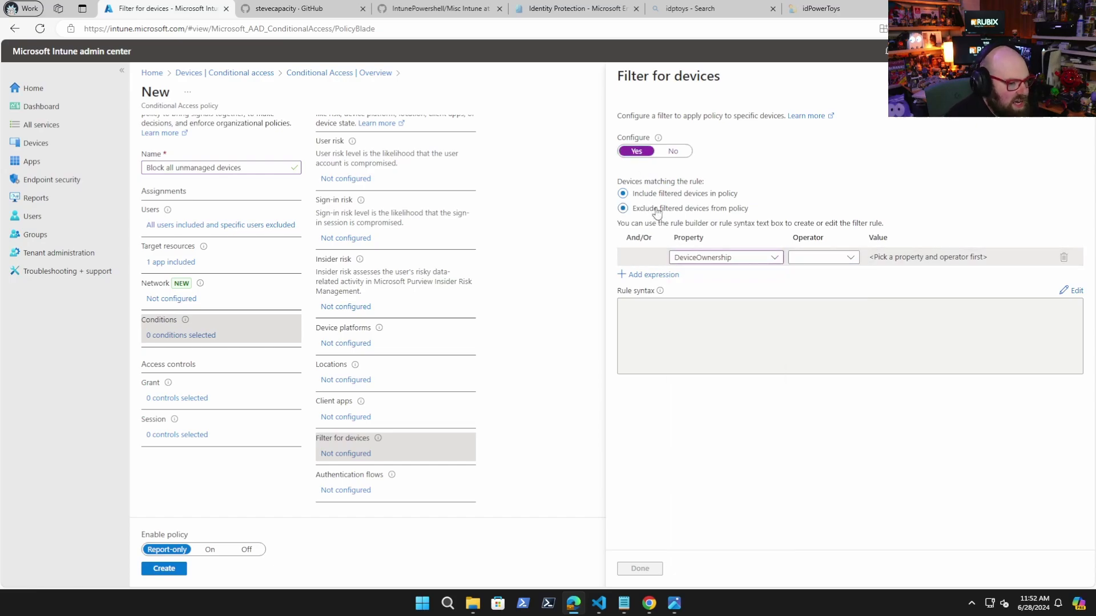
pyautogui.click(832, 258)
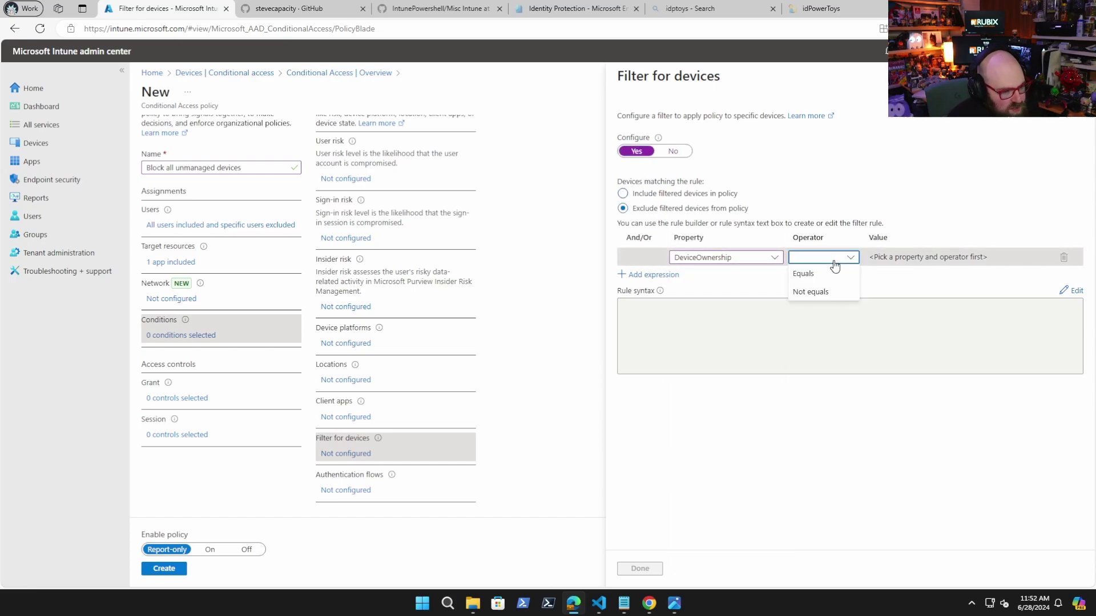
pyautogui.click(827, 274)
pyautogui.click(926, 260)
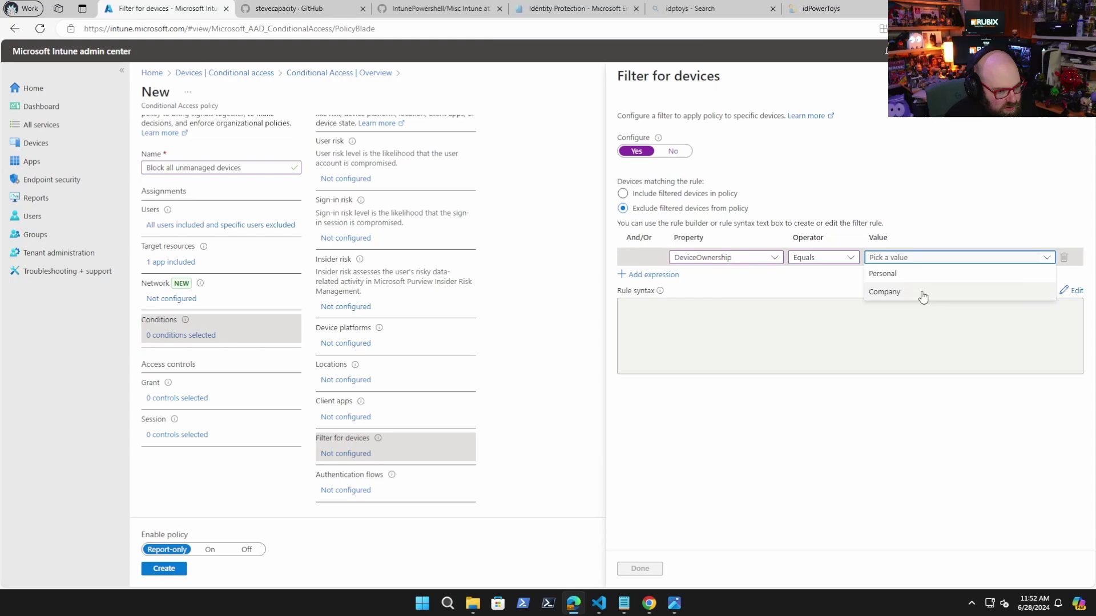
pyautogui.click(923, 295)
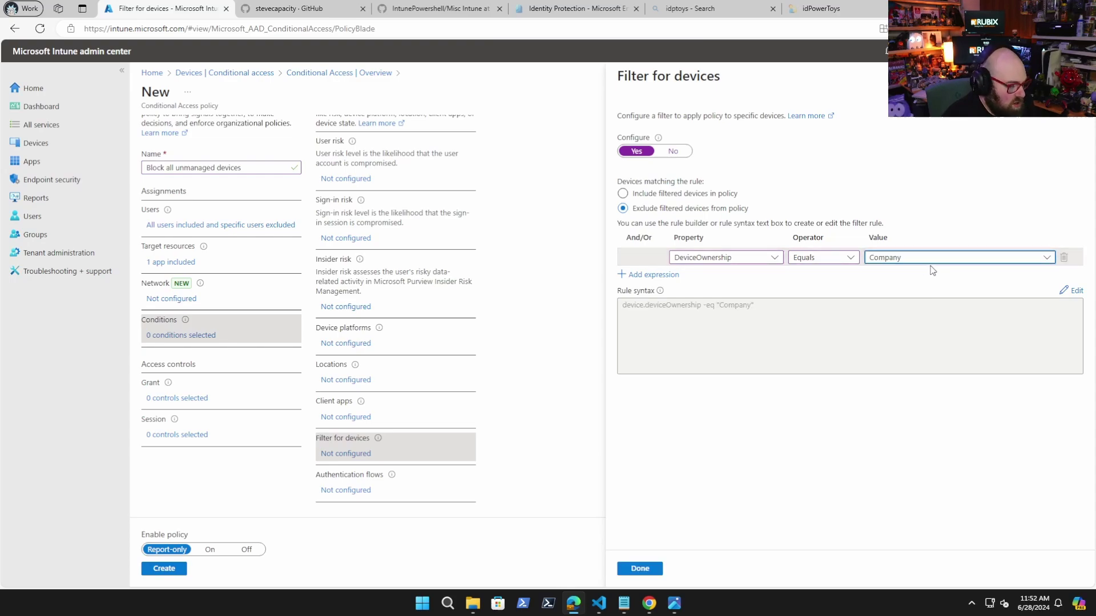
# Step: Add 'Or isCompliant Equals True' to the filter rule, apply it, and reopen it to review
pyautogui.click(656, 275)
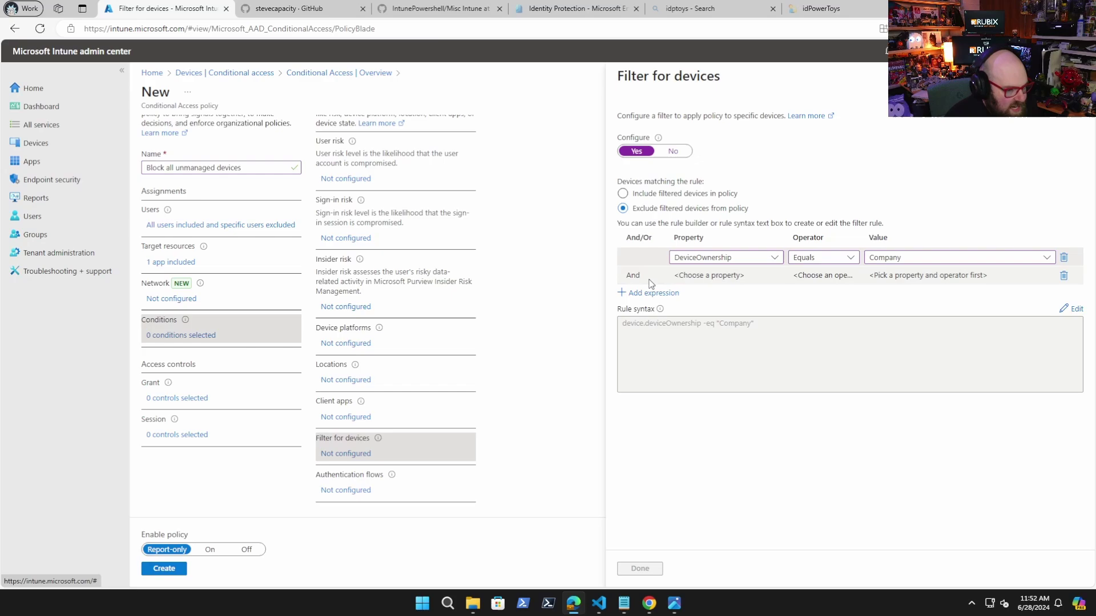
pyautogui.click(650, 281)
pyautogui.click(642, 276)
pyautogui.click(635, 308)
pyautogui.click(766, 276)
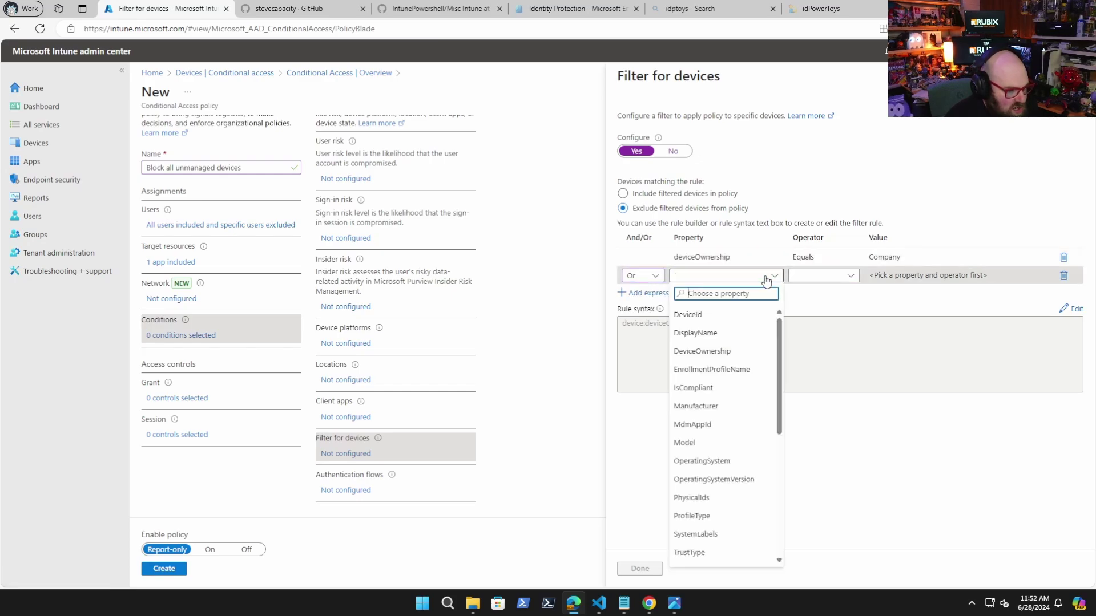
pyautogui.click(710, 388)
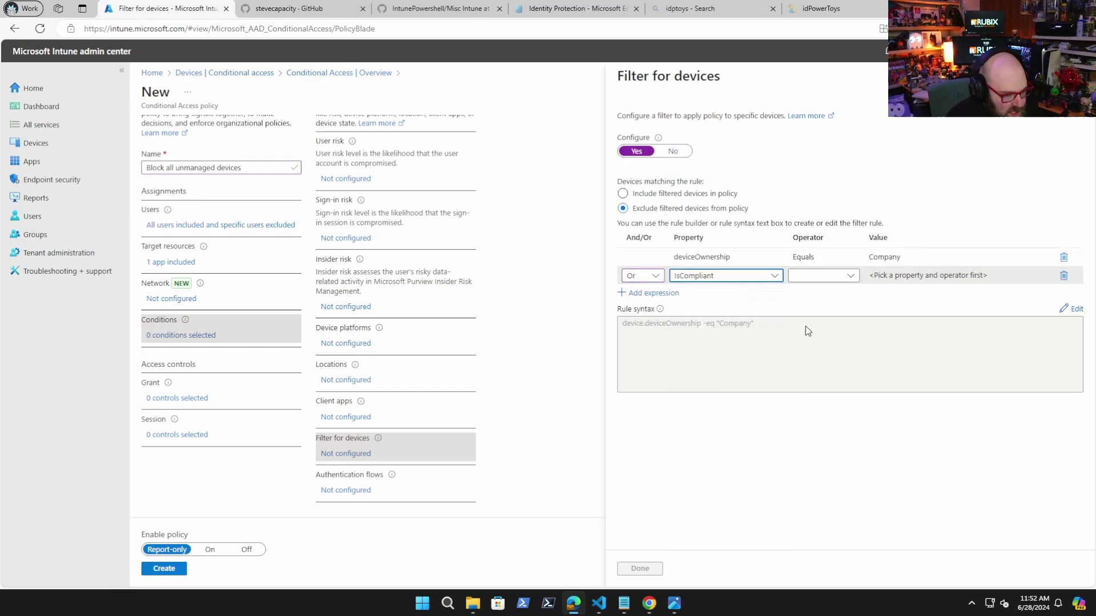
pyautogui.click(819, 276)
pyautogui.click(807, 290)
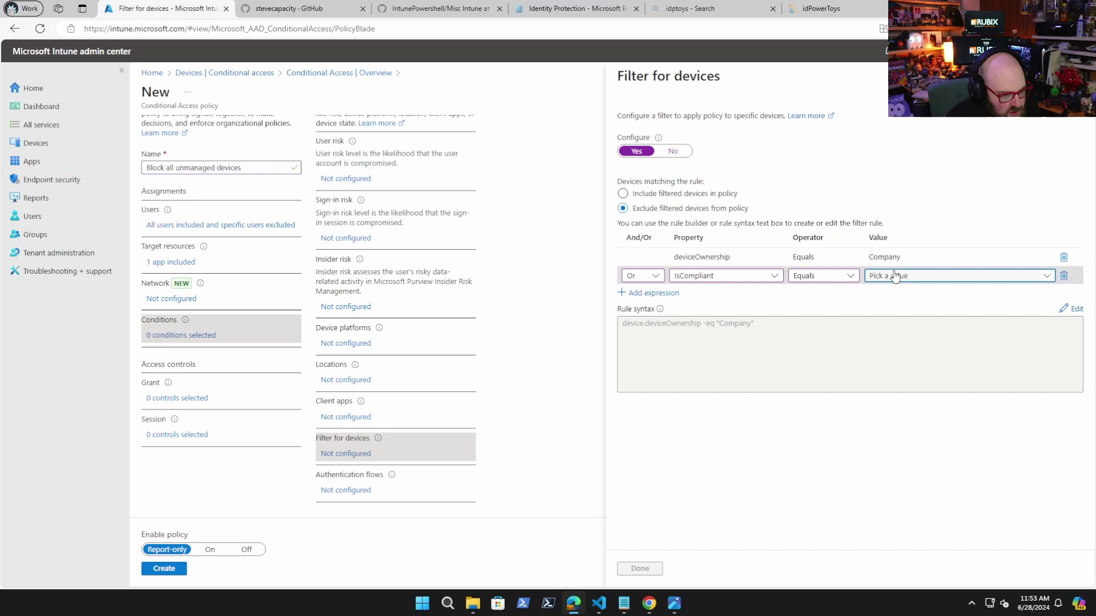
pyautogui.click(894, 277)
pyautogui.click(901, 294)
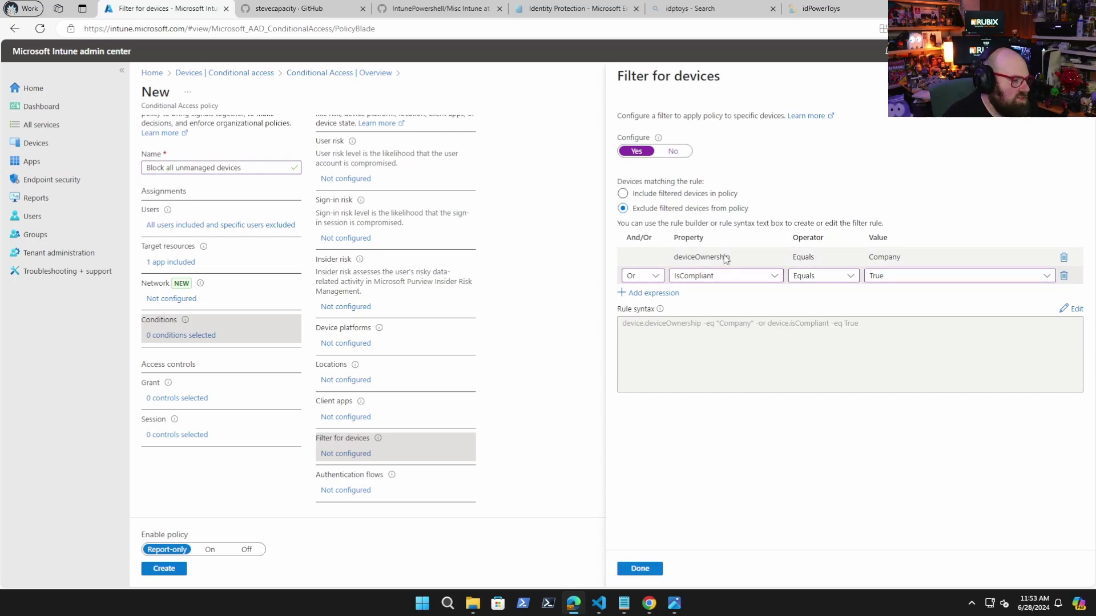
pyautogui.moveTo(715, 262)
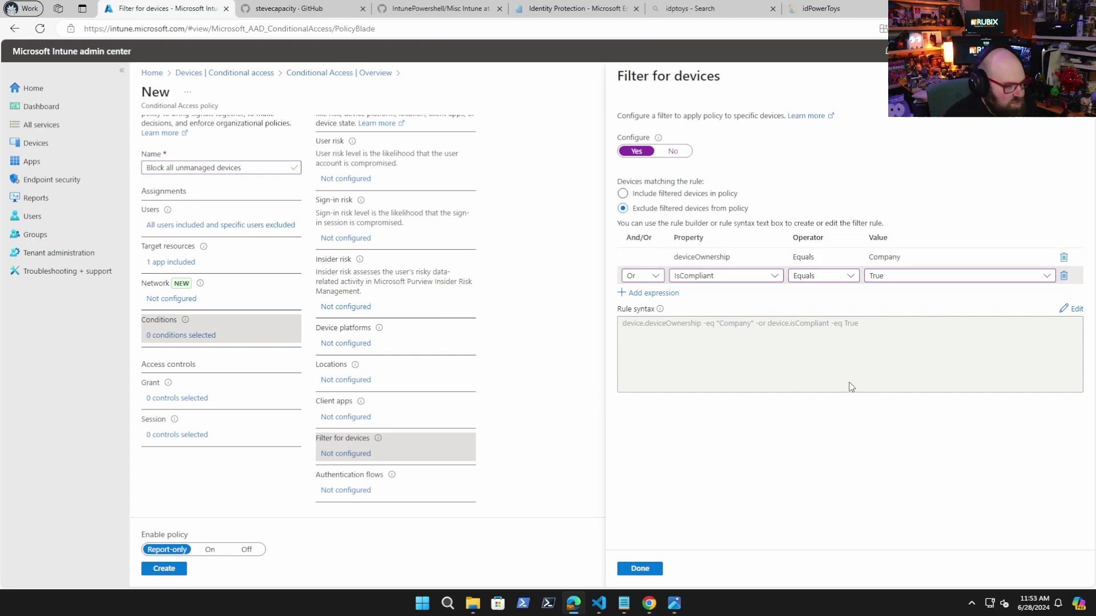
pyautogui.click(638, 568)
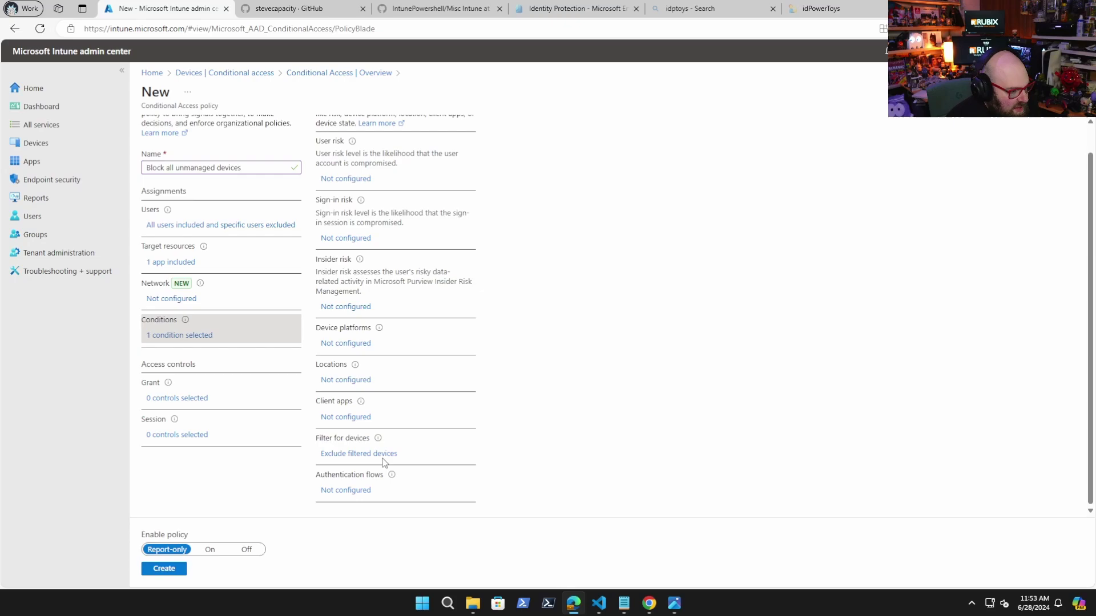
pyautogui.click(374, 455)
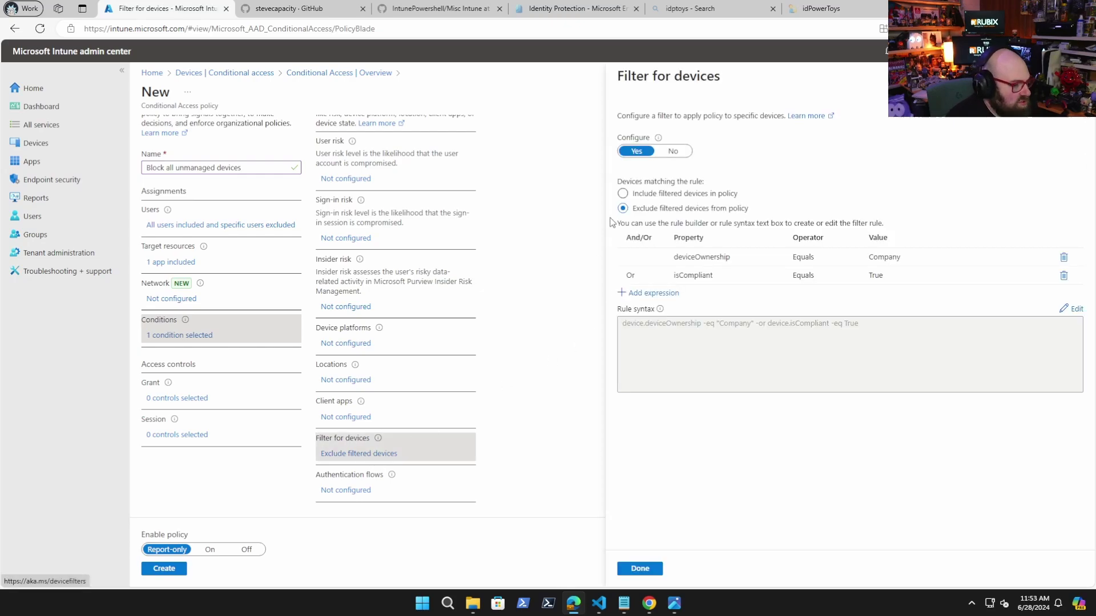
# Step: Set the grant control to Block access, switch the policy On, and create it
pyautogui.click(627, 569)
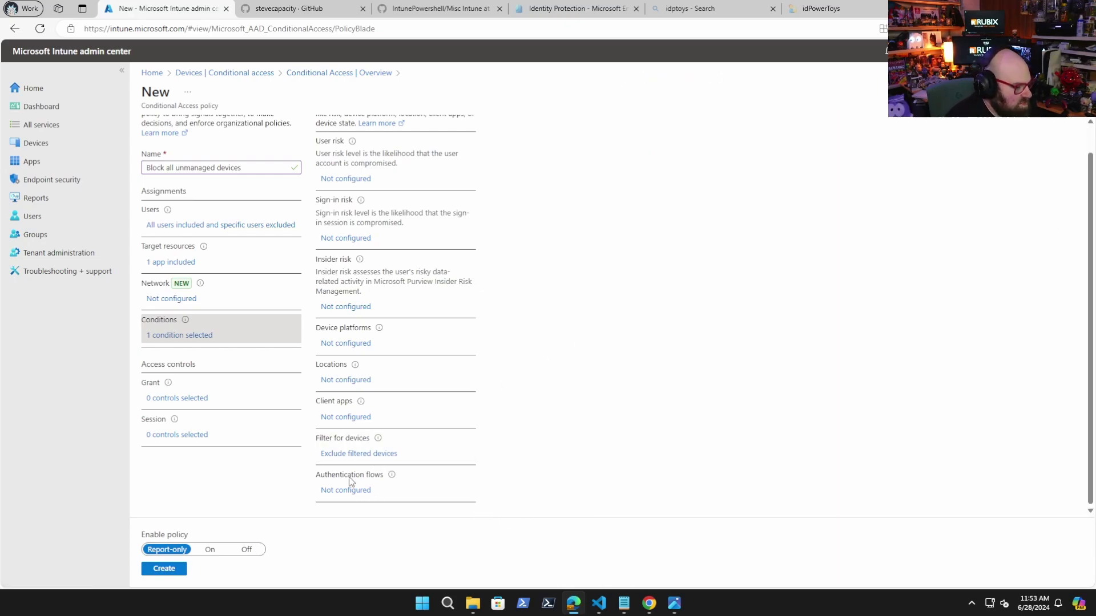
pyautogui.click(178, 399)
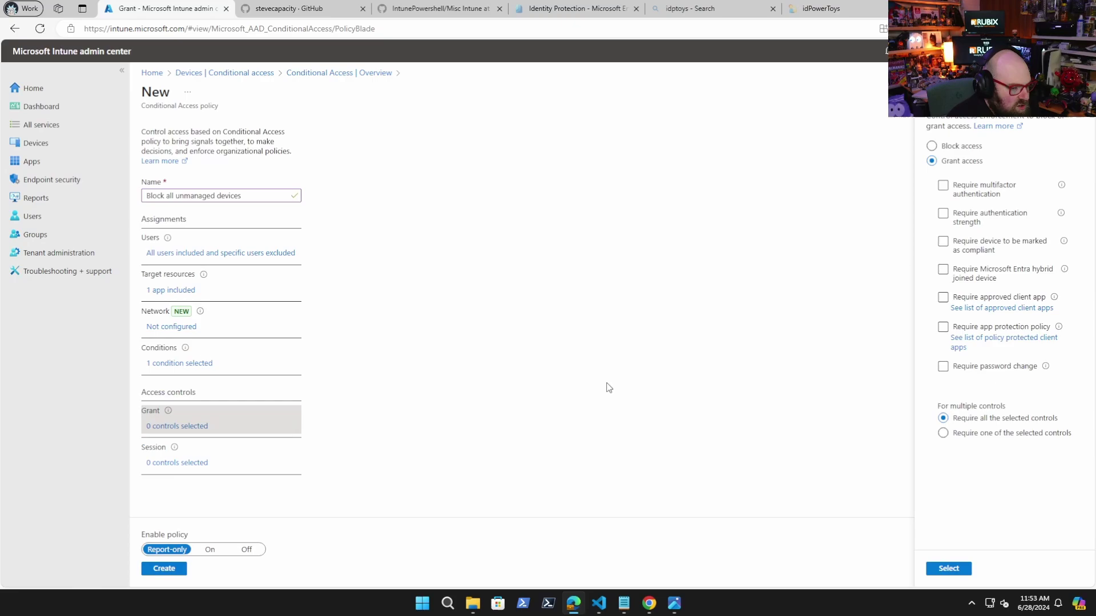
pyautogui.click(949, 569)
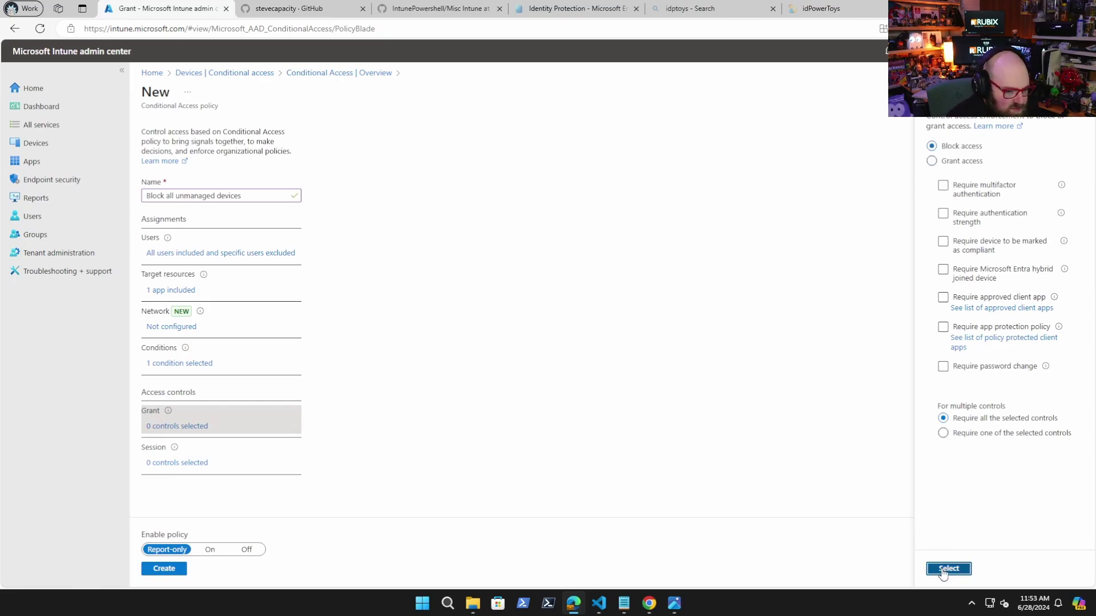
pyautogui.click(208, 550)
pyautogui.click(154, 572)
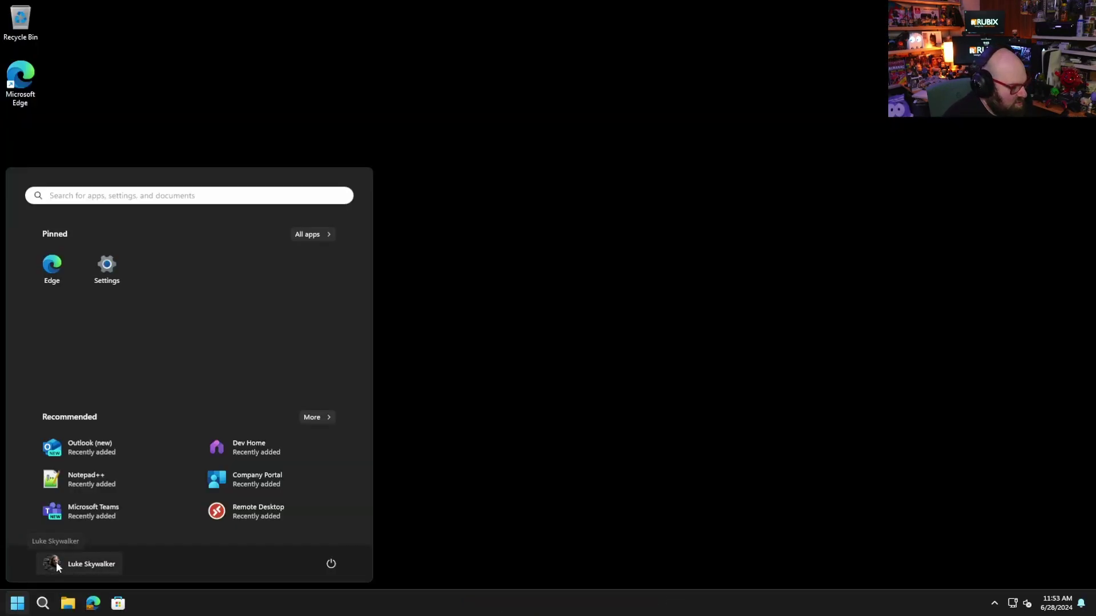
pyautogui.click(564, 521)
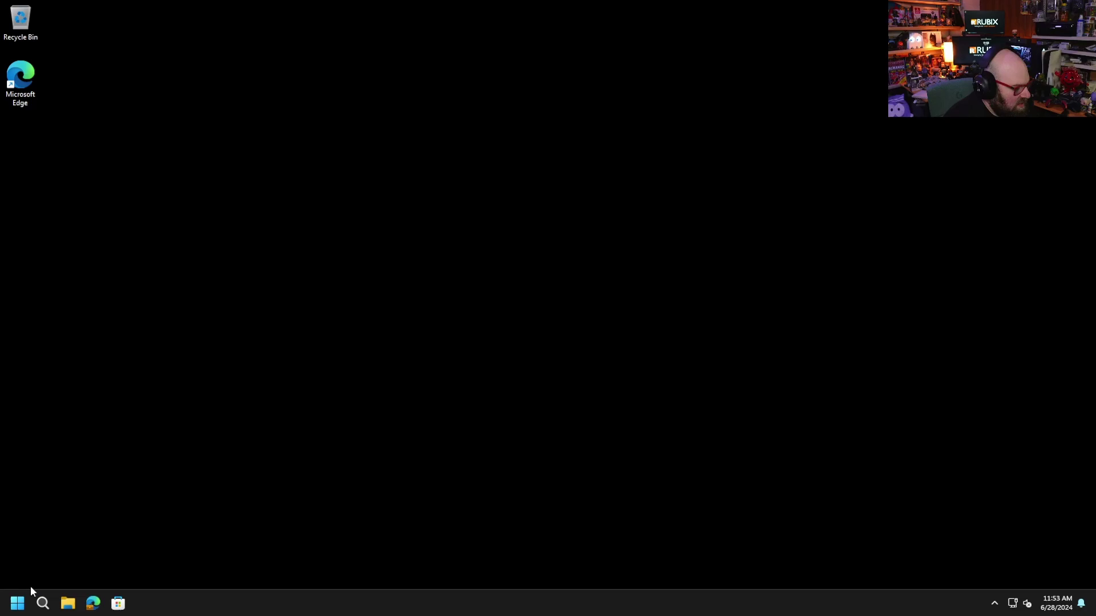
pyautogui.click(20, 599)
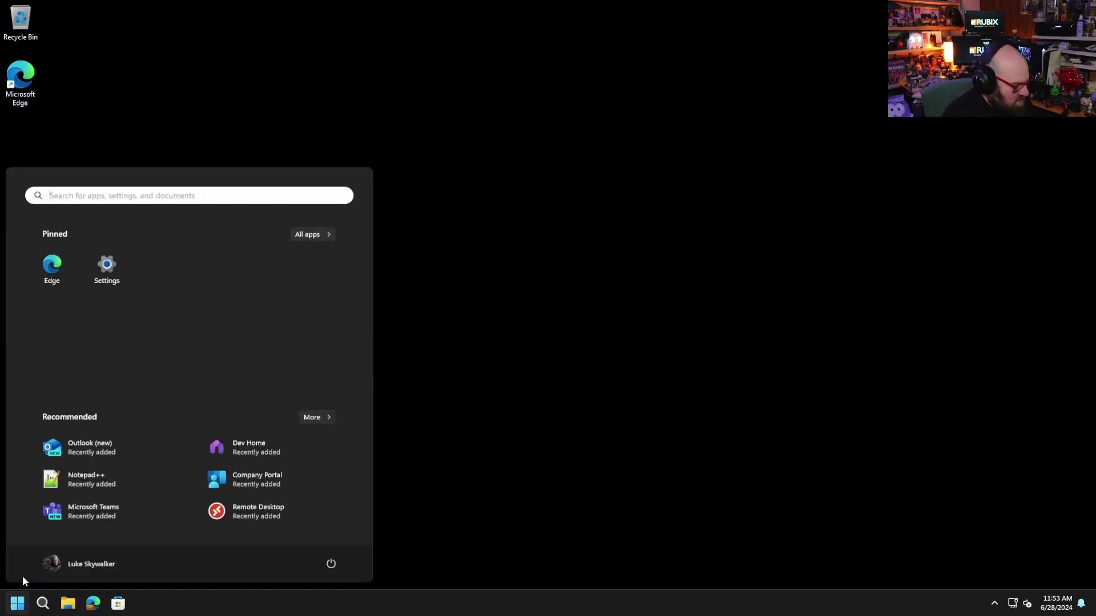
pyautogui.write('system')
pyautogui.press('Return')
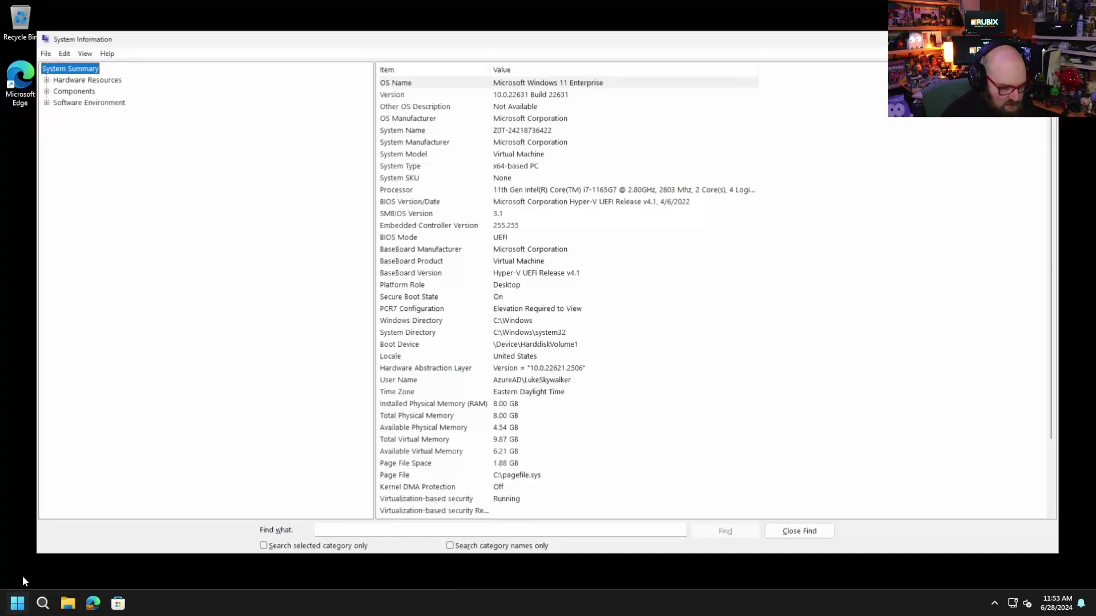
pyautogui.click(522, 130)
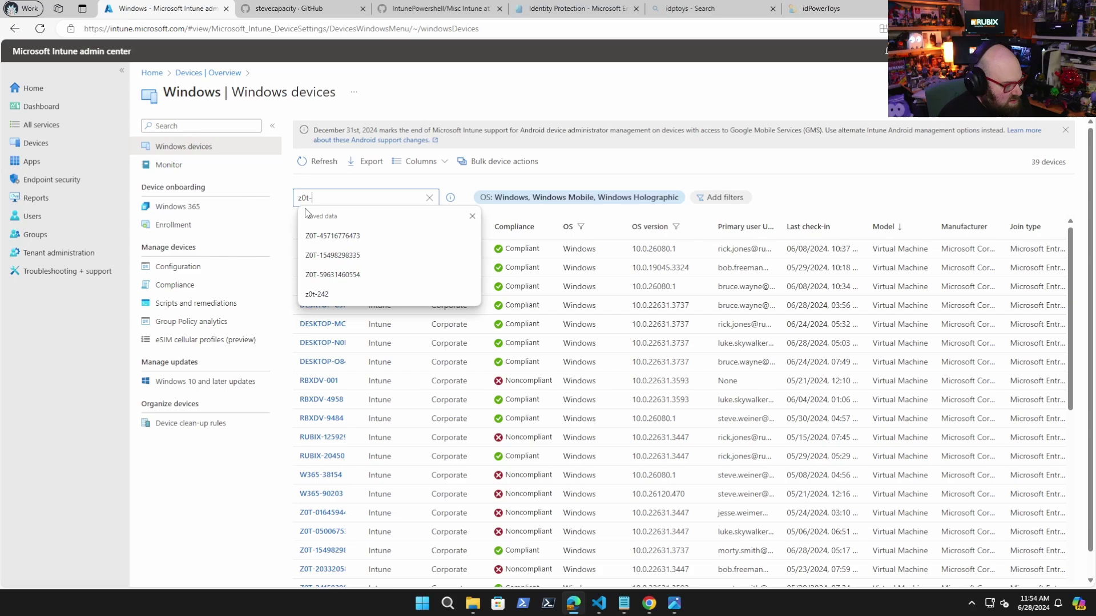
# Step: Search Windows devices for z0t-242, finding one compliant, corporate-owned device
pyautogui.write('242')
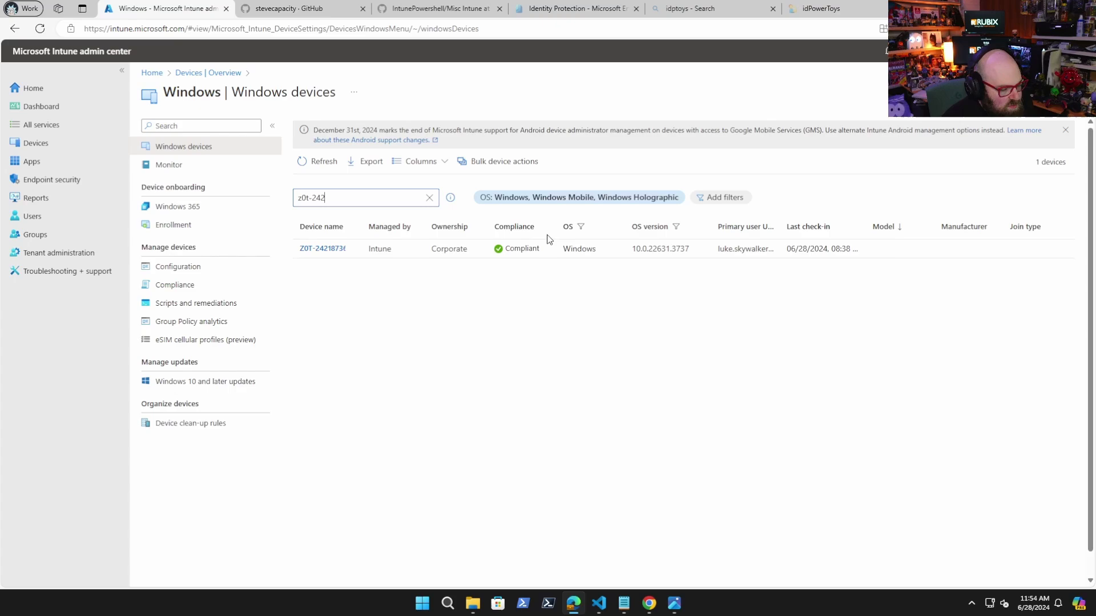
pyautogui.click(695, 324)
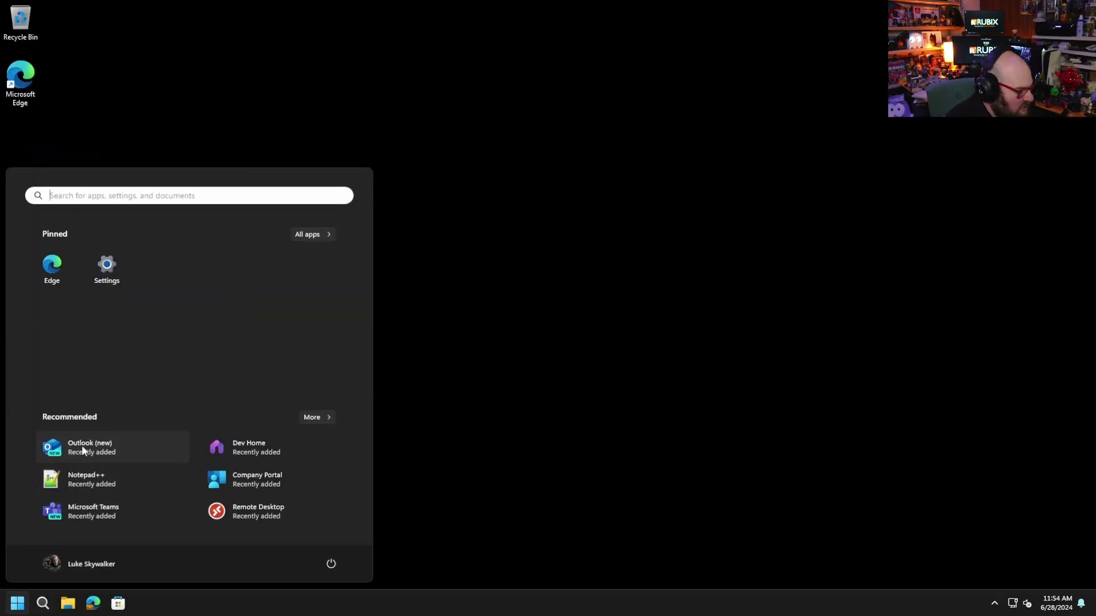
# Step: Launch Outlook (new), Teams and OneDrive on the VM, then bring the Outlook inbox forward
pyautogui.click(81, 445)
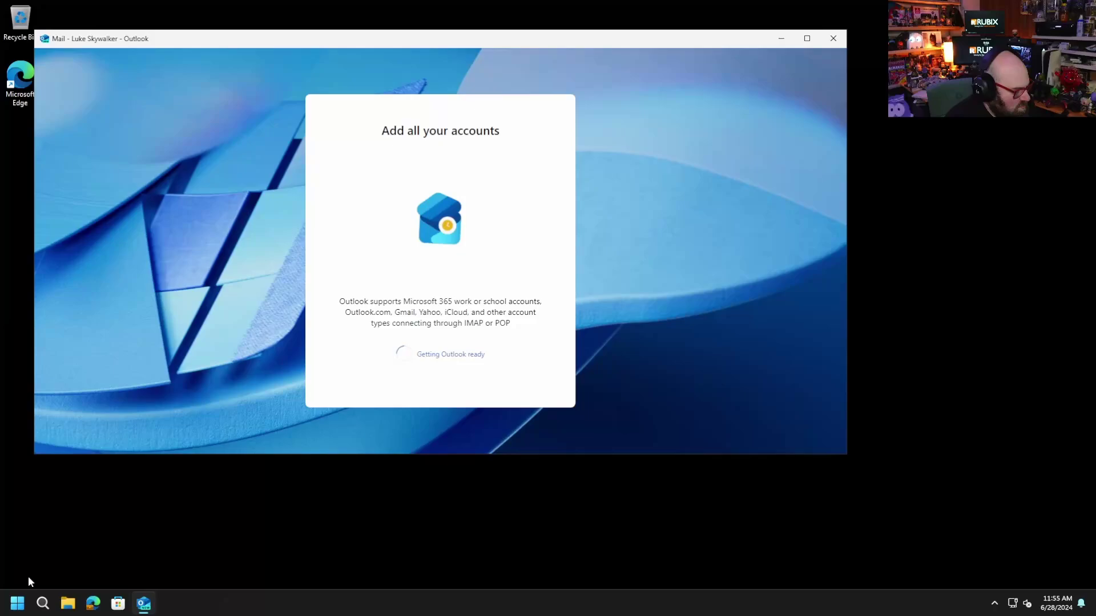
pyautogui.click(20, 607)
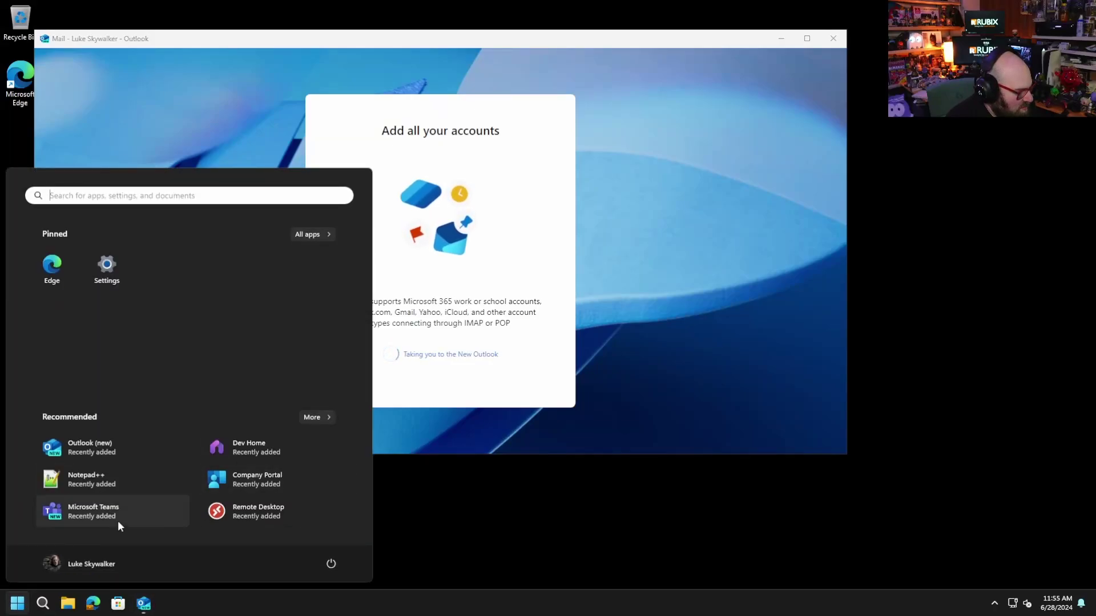
pyautogui.click(119, 518)
pyautogui.click(18, 603)
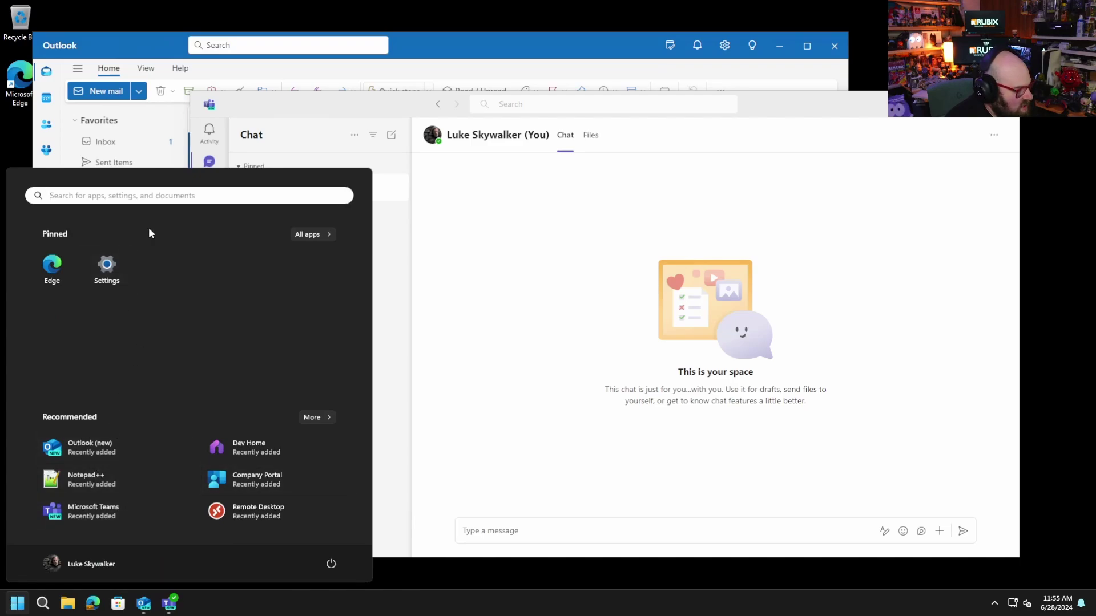
pyautogui.write('onedrive')
pyautogui.press('Return')
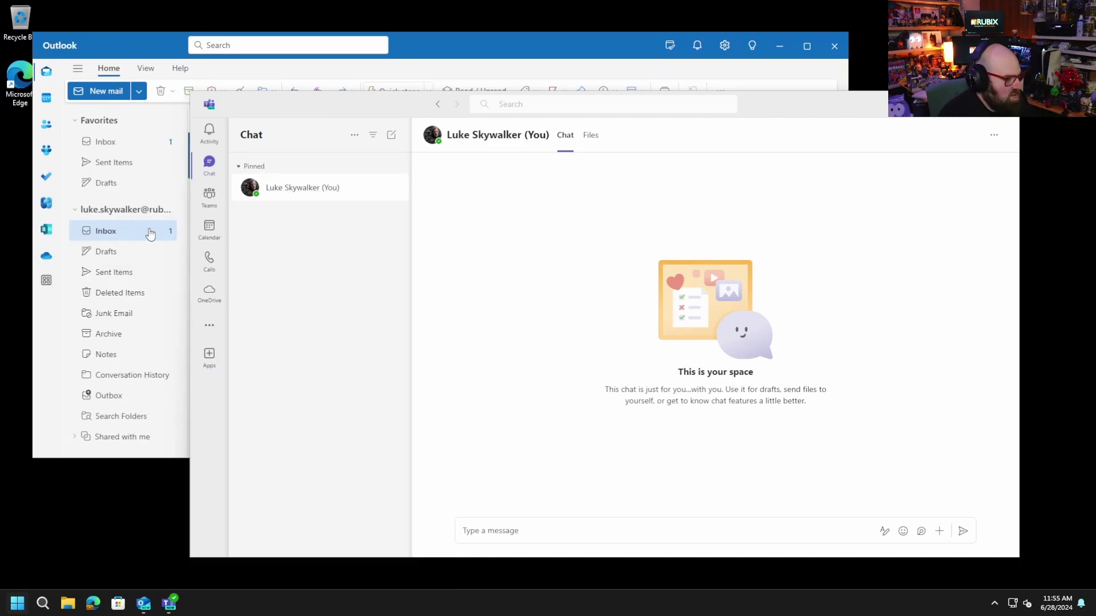
pyautogui.click(609, 57)
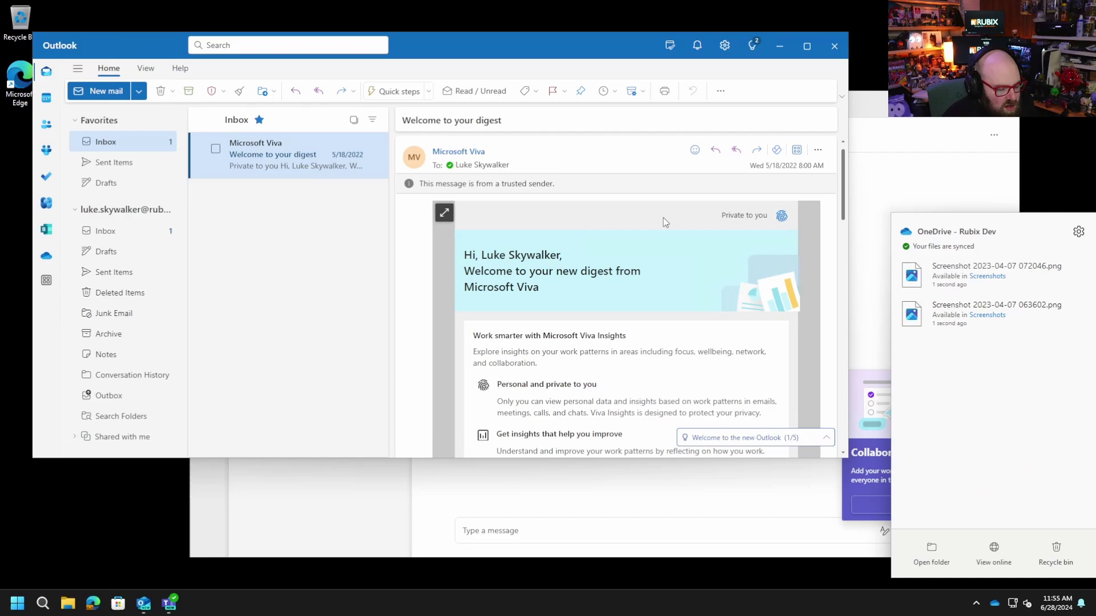
pyautogui.click(991, 207)
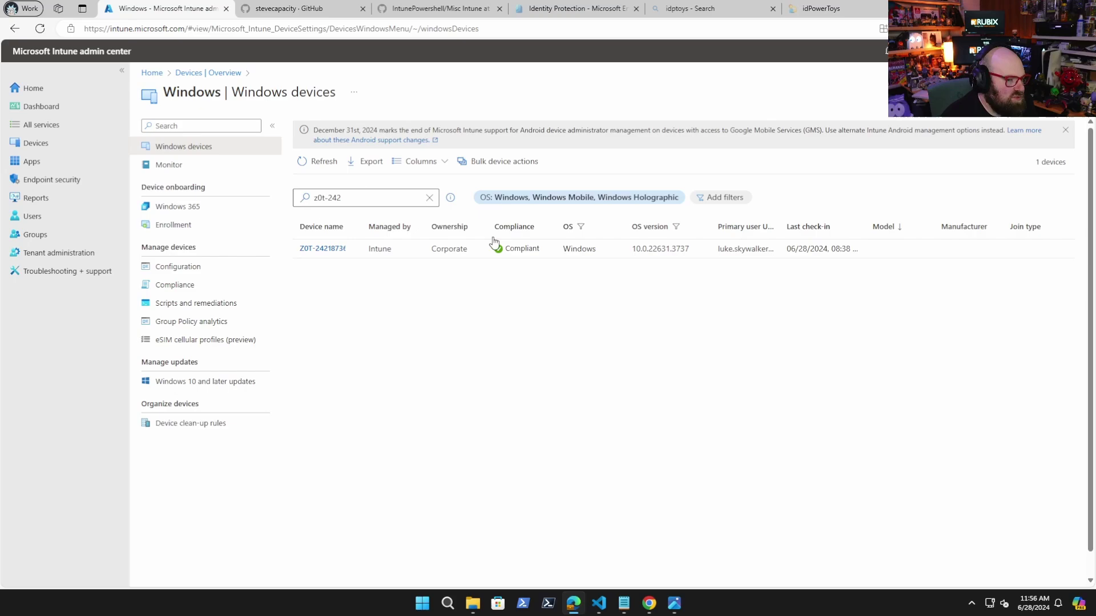
# Step: Launch Outlook (new) and sign in with the suggested work account and its password
pyautogui.press('super')
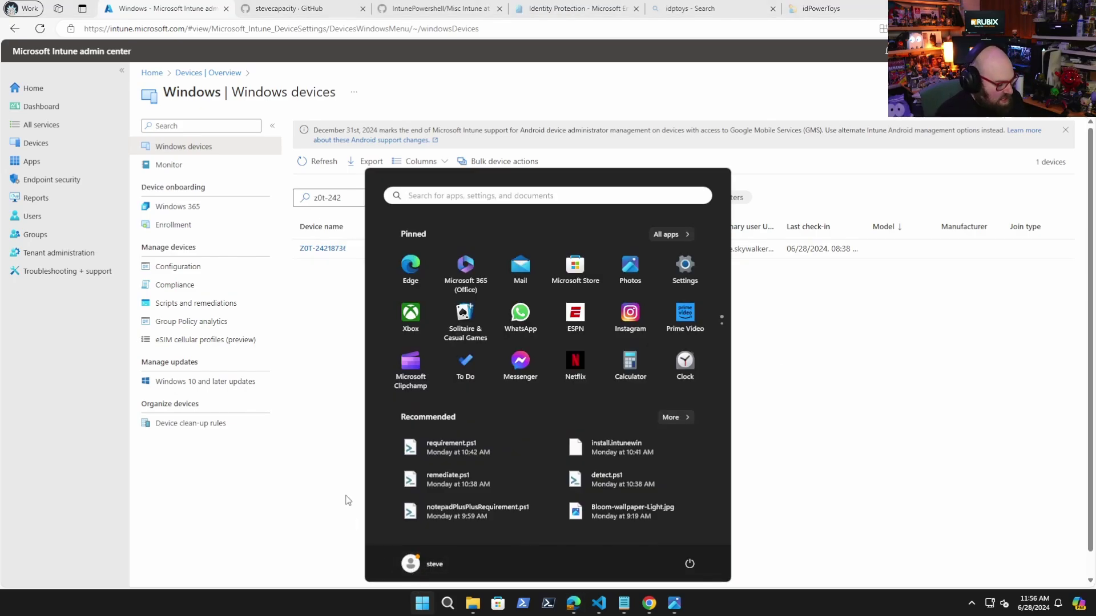
pyautogui.write('outl')
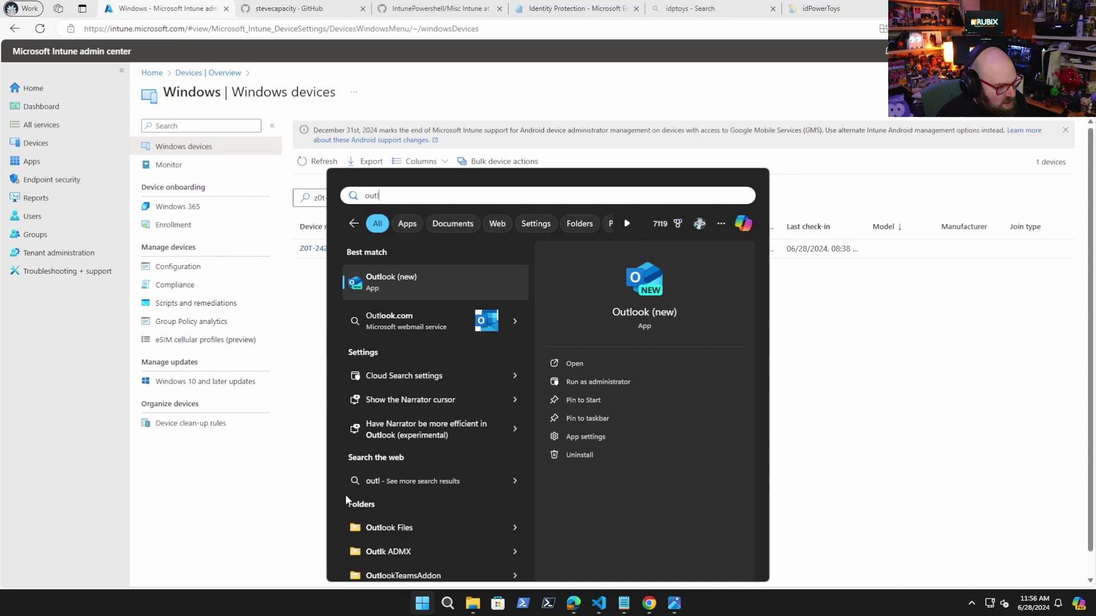
pyautogui.press('Return')
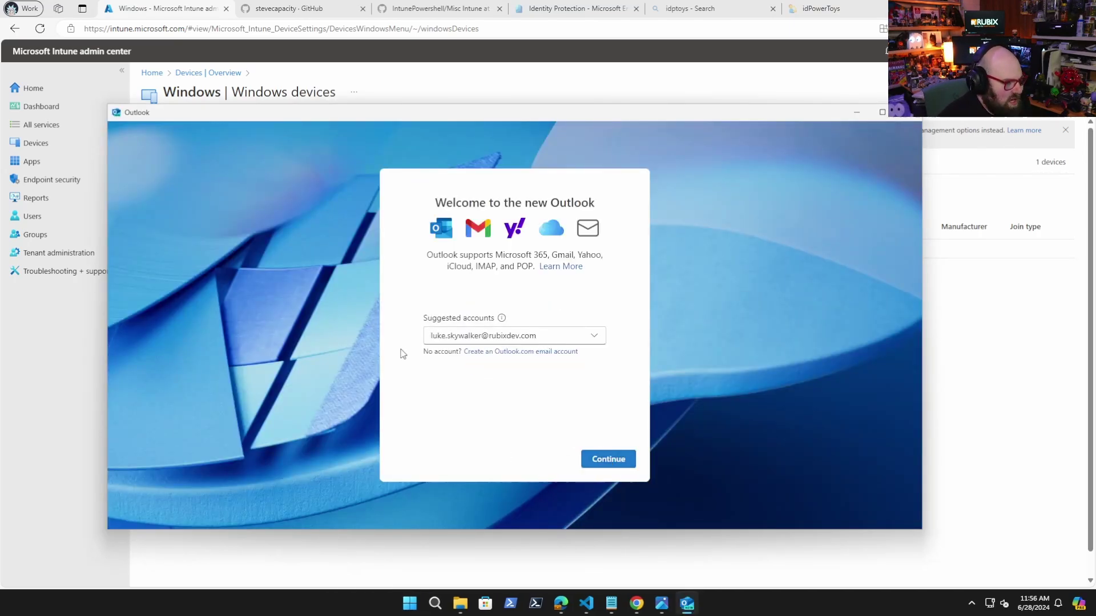
pyautogui.click(613, 460)
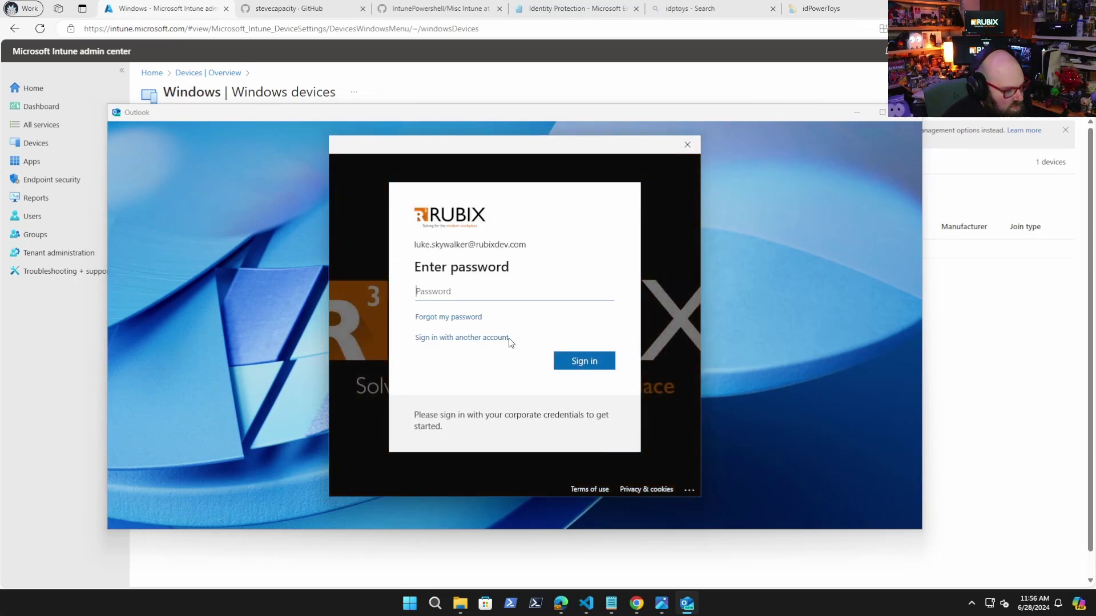
pyautogui.write('•')
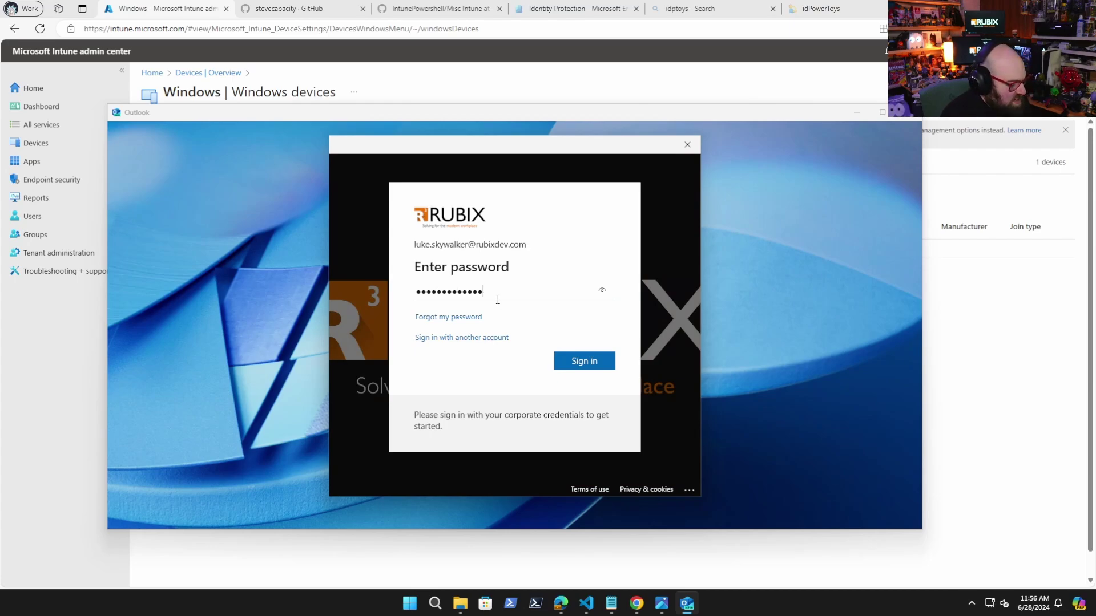
pyautogui.press('Return')
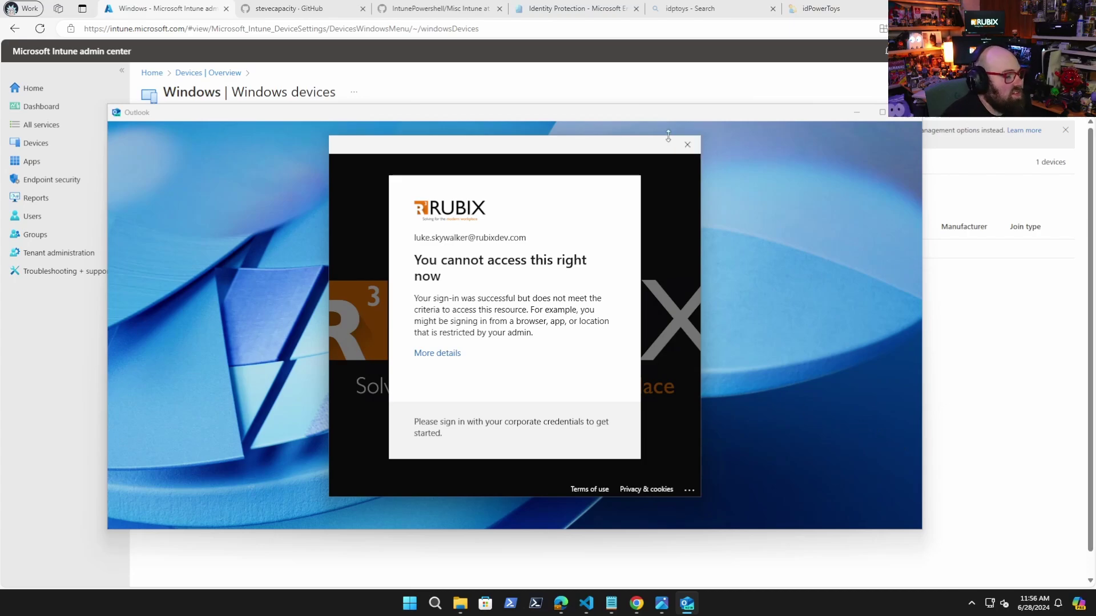
# Step: Close the blocked Outlook window and open office.com in a new Edge InPrivate window
pyautogui.click(687, 144)
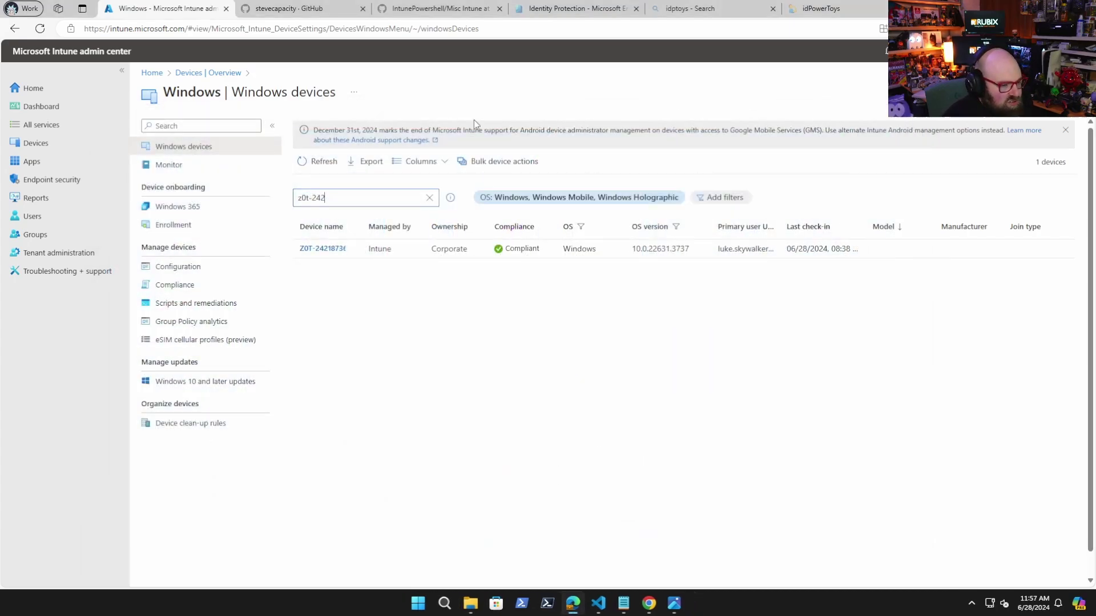
pyautogui.rightClick(574, 604)
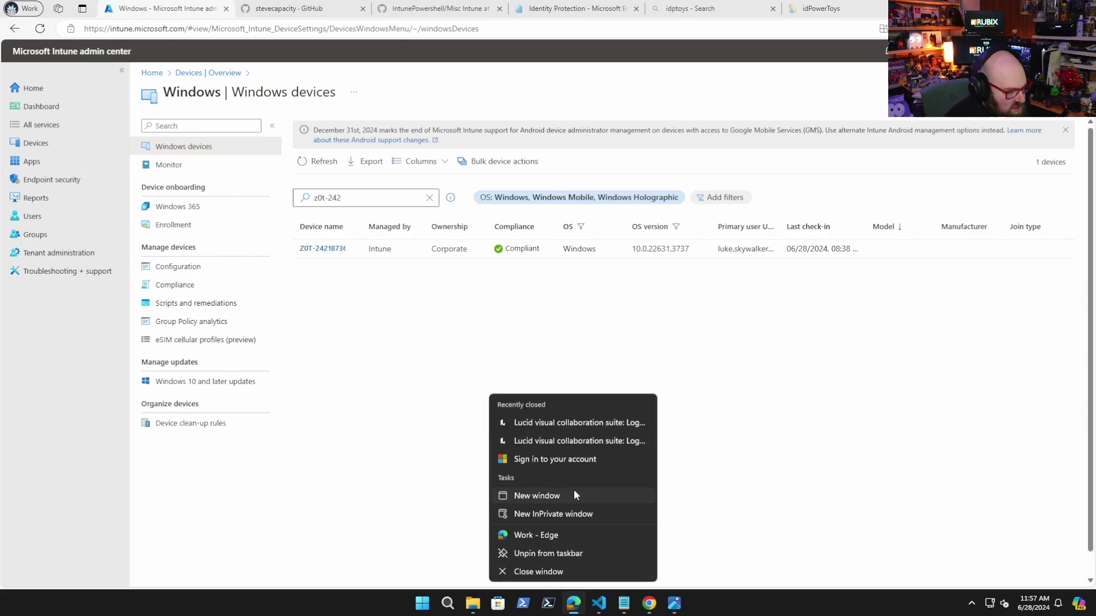
pyautogui.click(571, 512)
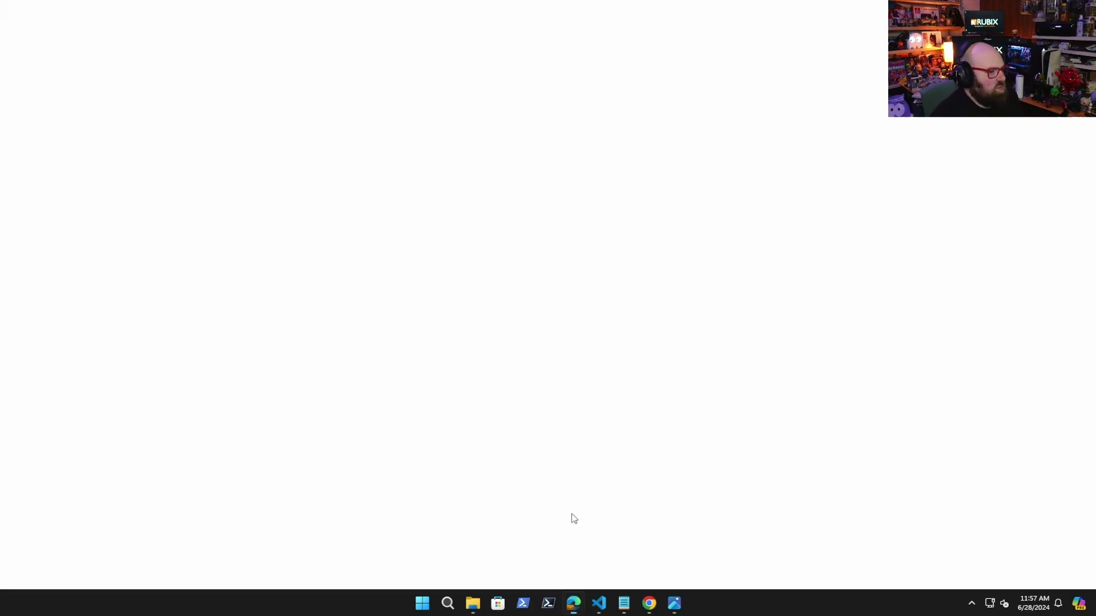
pyautogui.write('office.com')
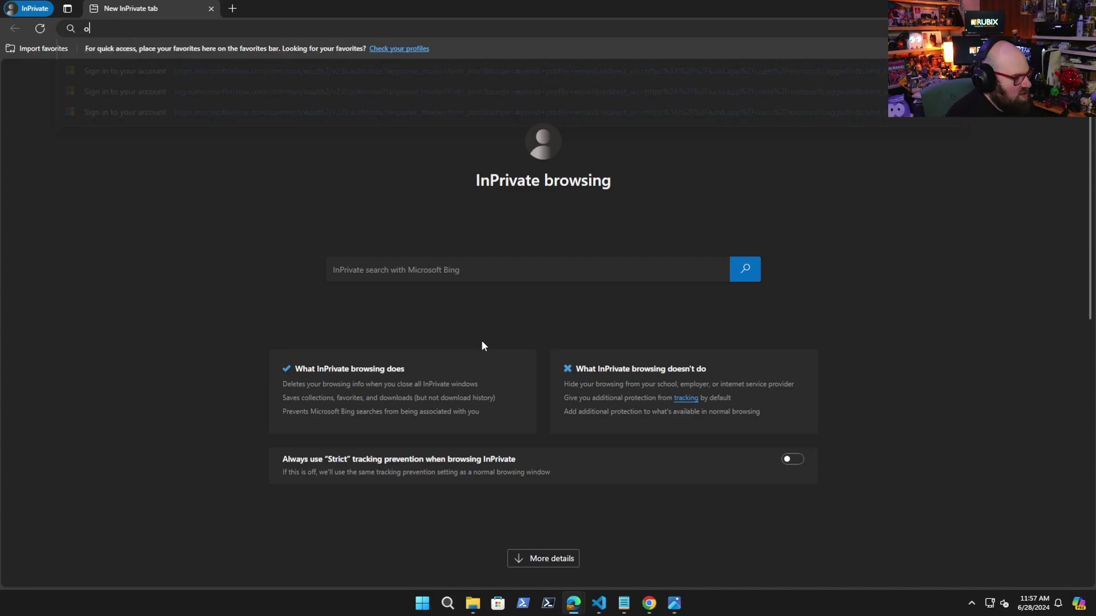
pyautogui.press('Return')
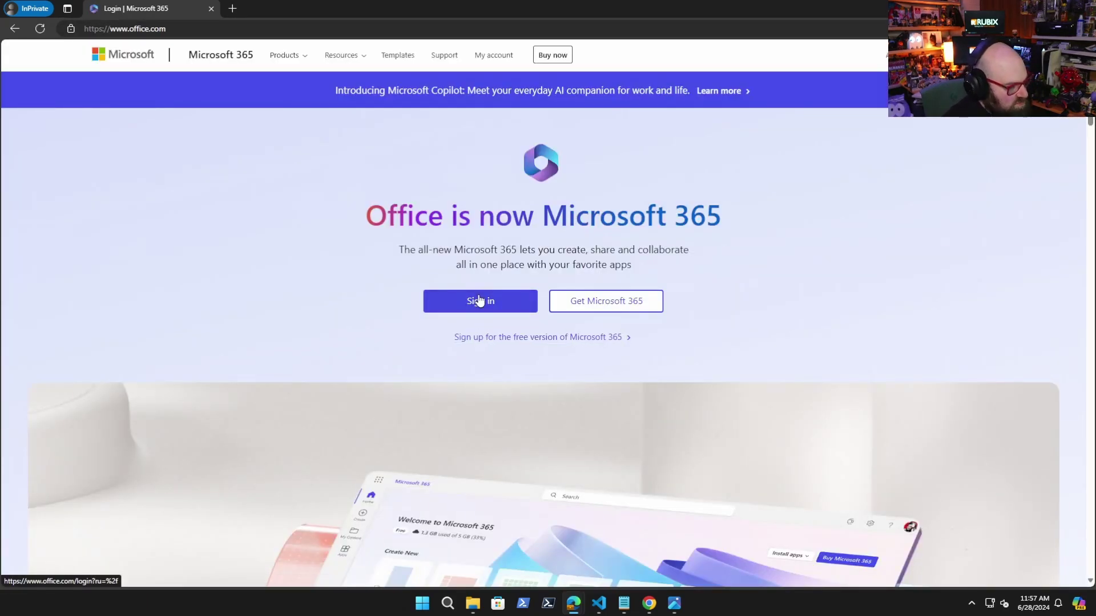
# Step: Sign in with the work account e-mail, password and text-message verification code
pyautogui.click(479, 301)
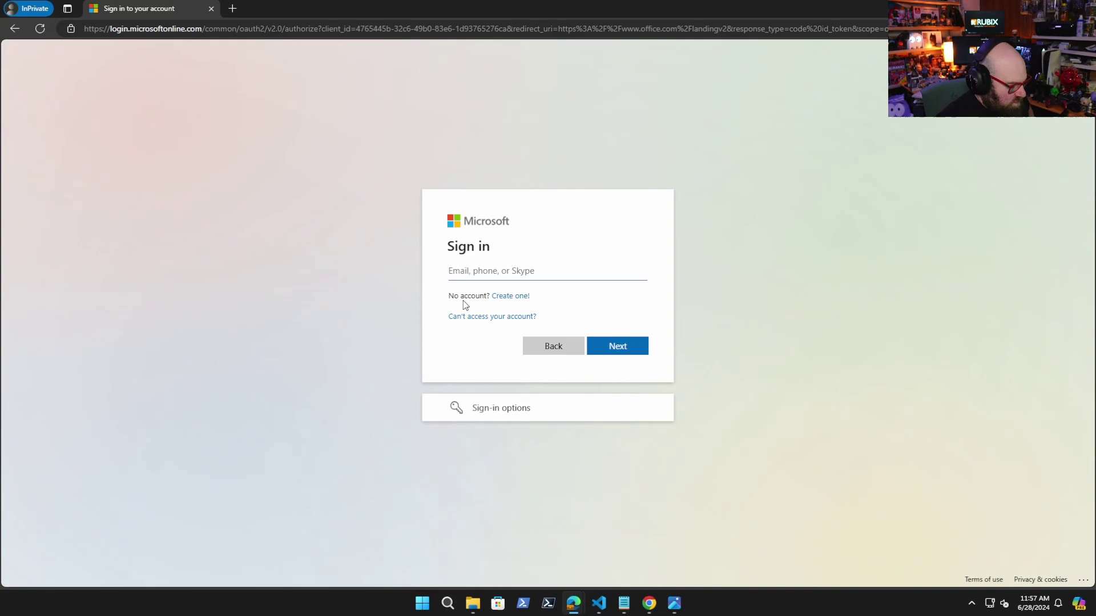
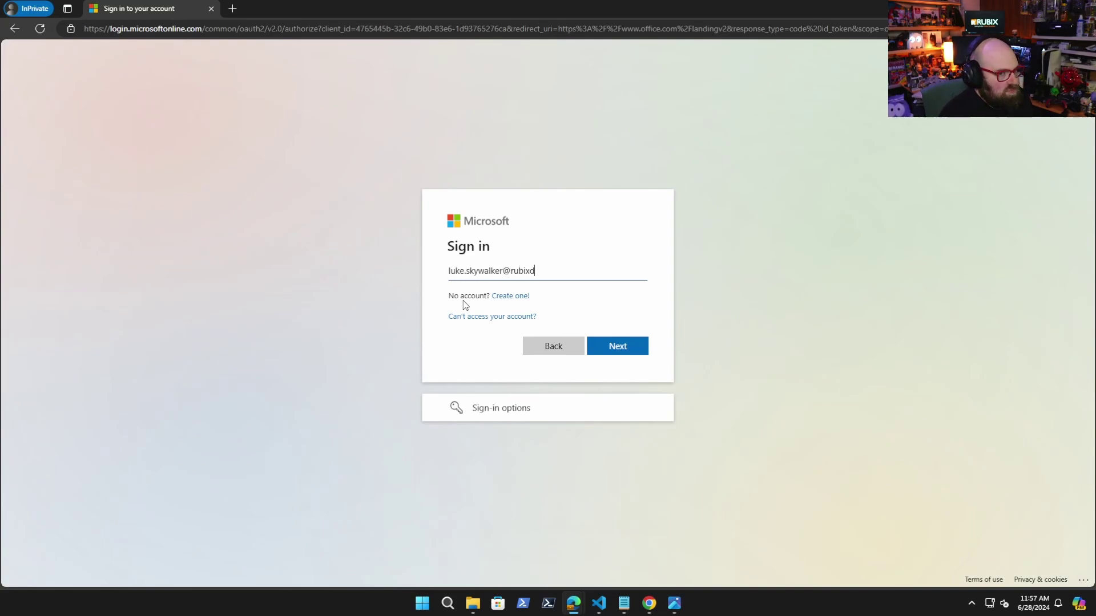
pyautogui.press('Return')
pyautogui.write('•••••••••••')
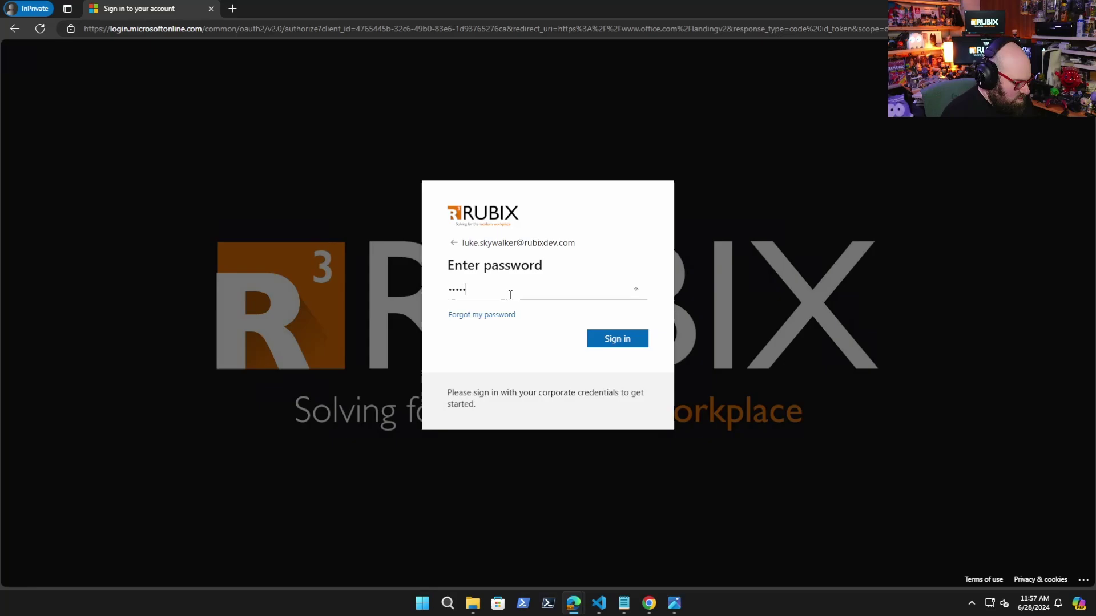
pyautogui.press('Return')
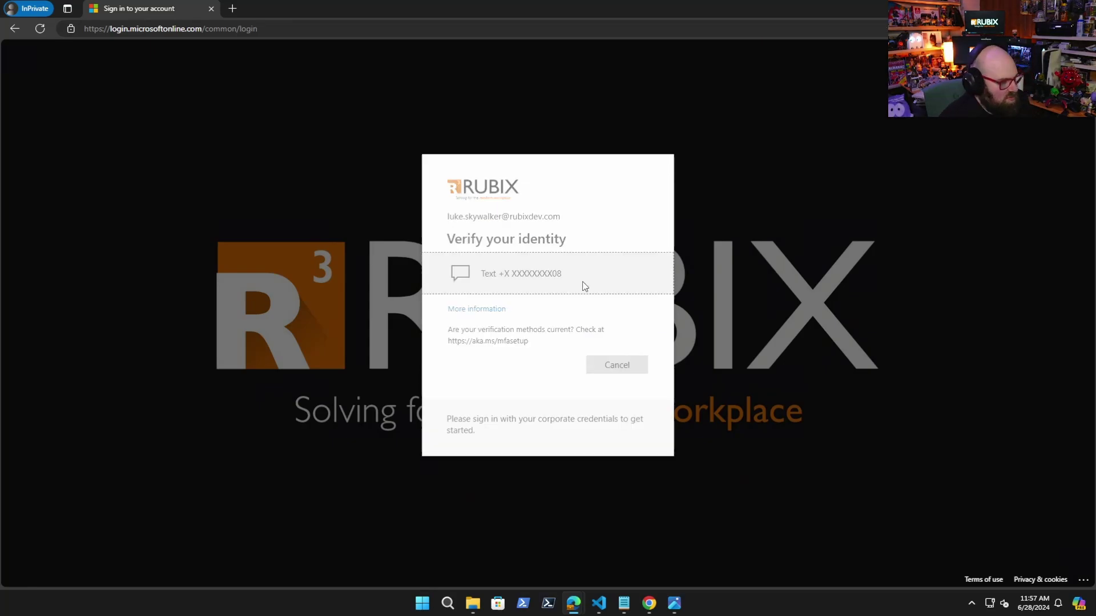
pyautogui.click(582, 287)
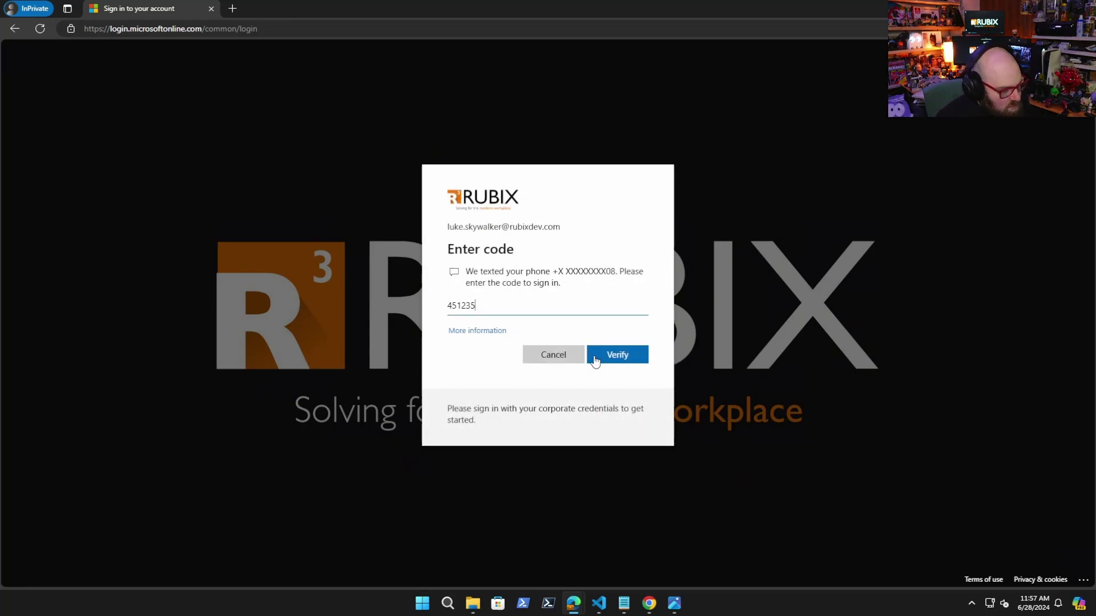
pyautogui.click(609, 359)
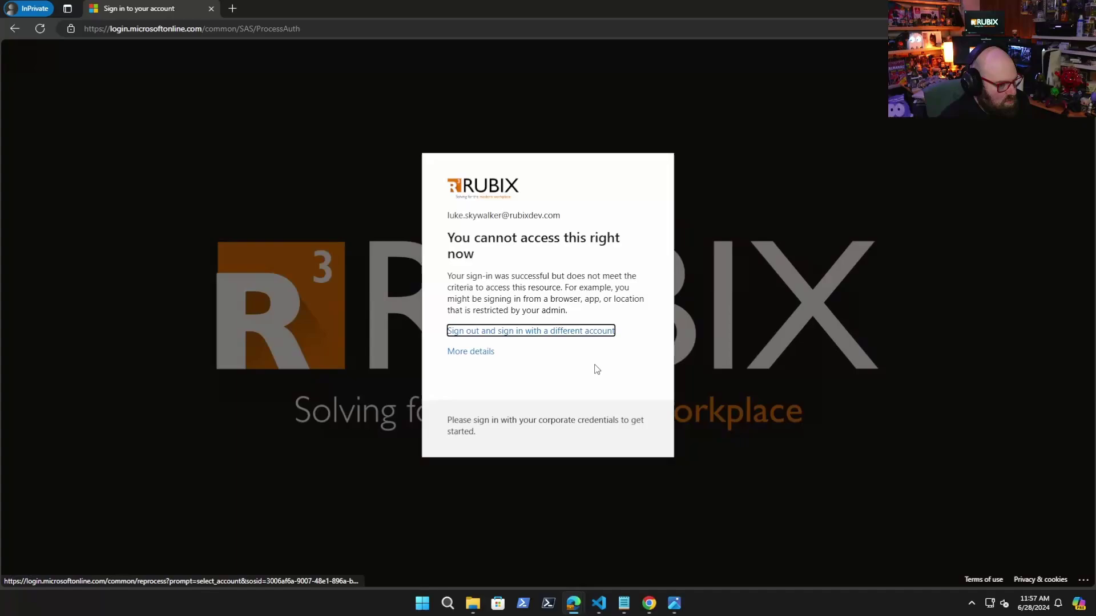